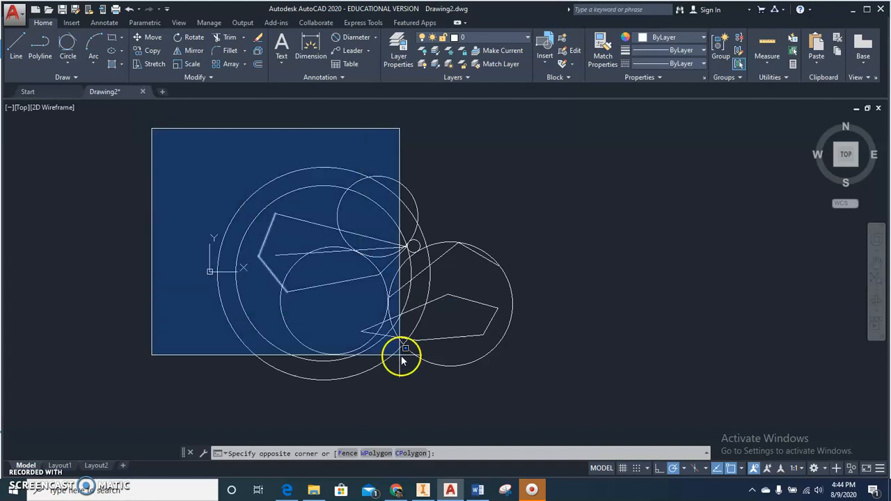
Select all the existing circles and lines in the drawing with a window and erase them.
click(622, 424)
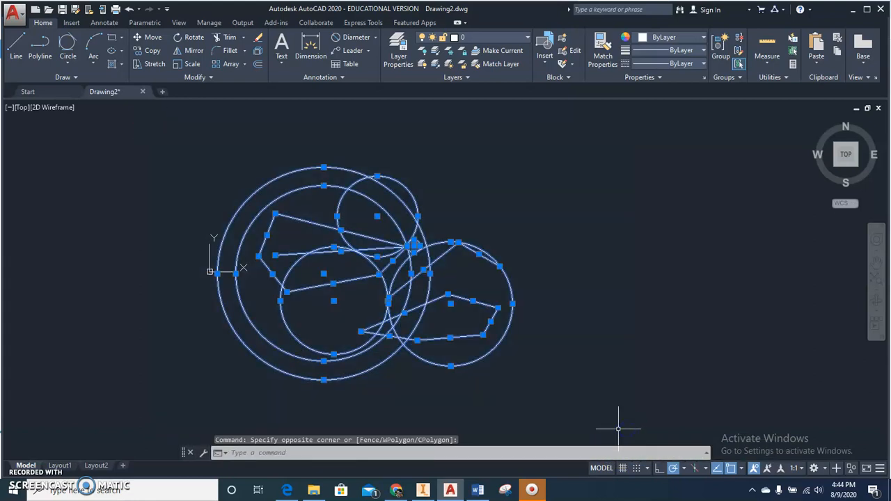
key(Delete)
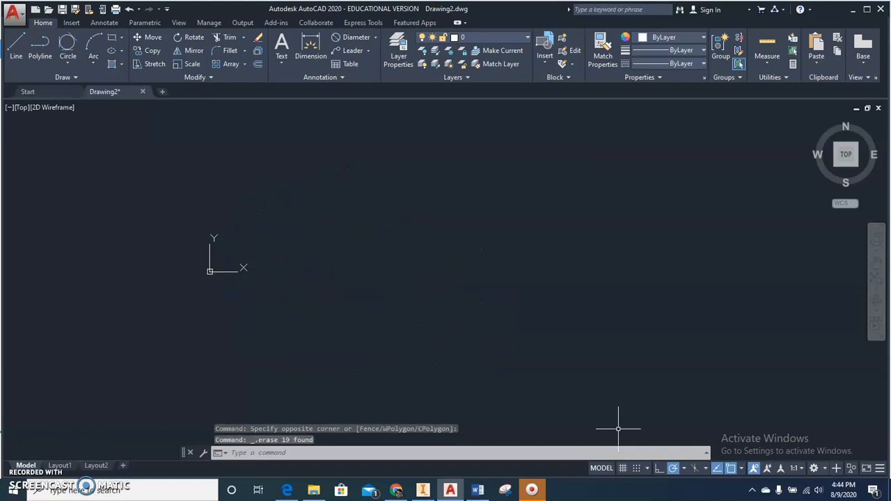
click(68, 63)
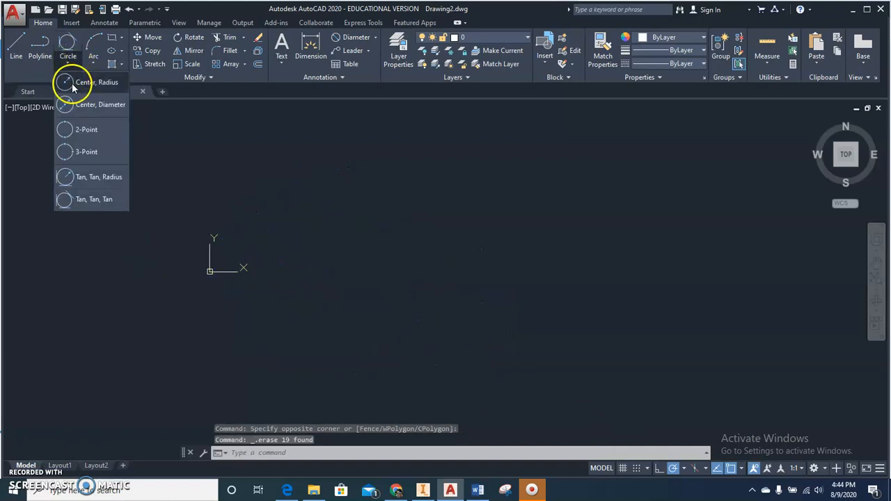
click(73, 84)
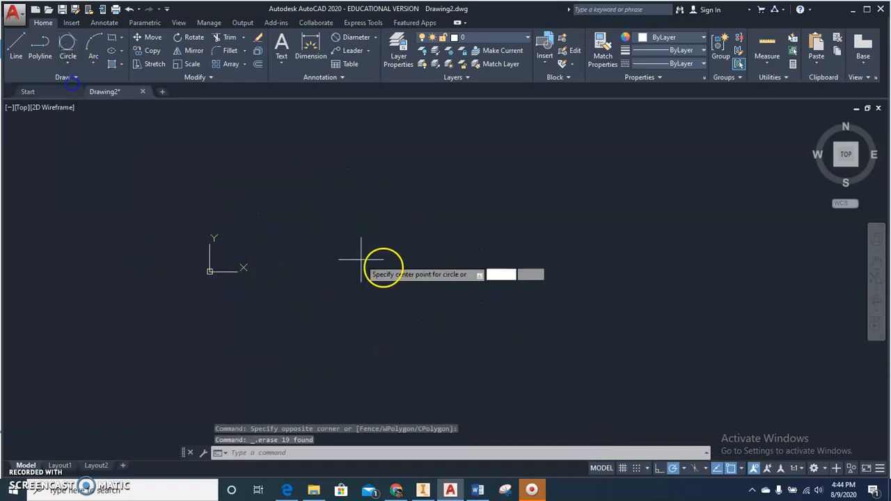
click(426, 233)
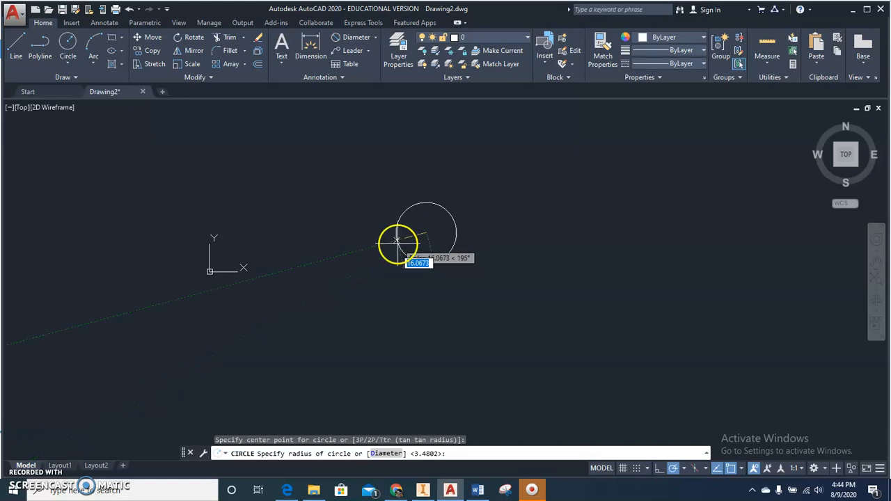
key(Escape)
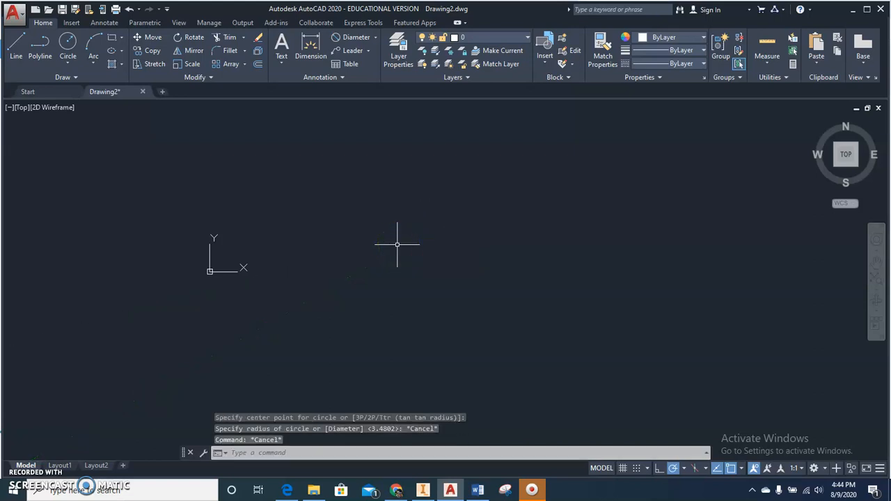
Draw a circle with a radius of 10 in the empty area to the right of the origin.
click(69, 46)
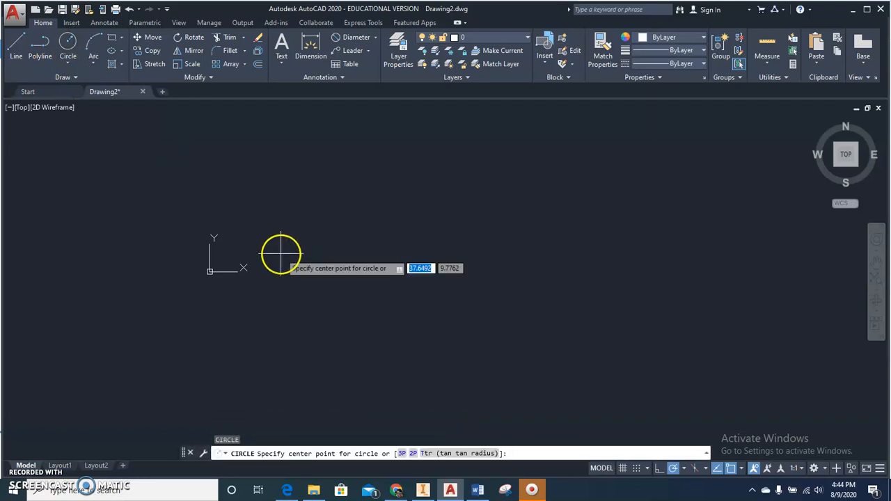
click(446, 251)
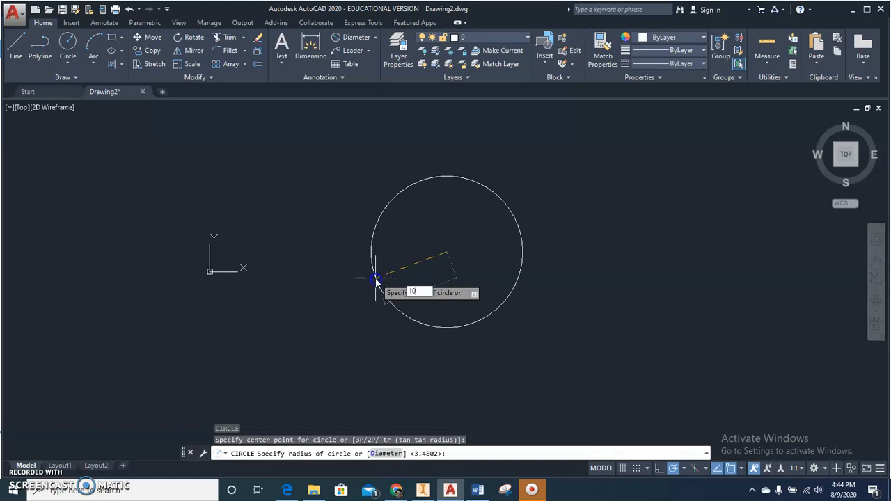
key(Return)
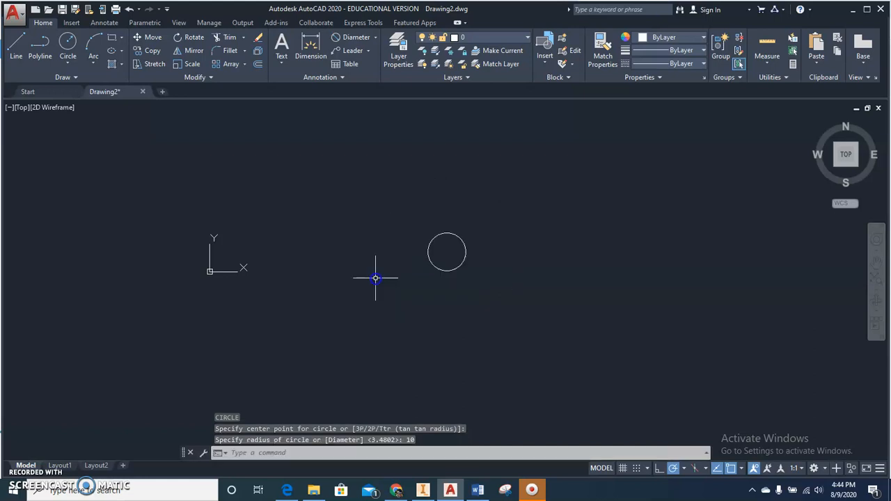
Erase the radius 10 circle from the drawing.
scroll(374, 262, down, 8)
scroll(332, 352, down, 4)
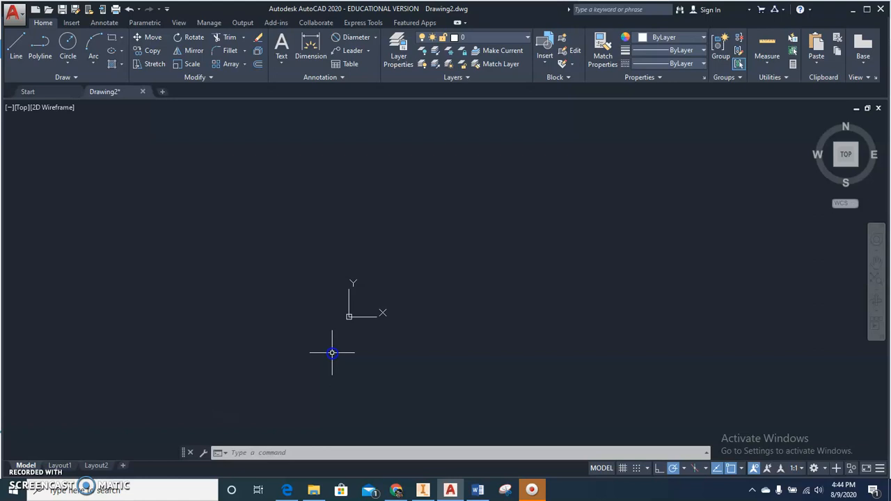
middle_click(336, 352)
middle_click(336, 352)
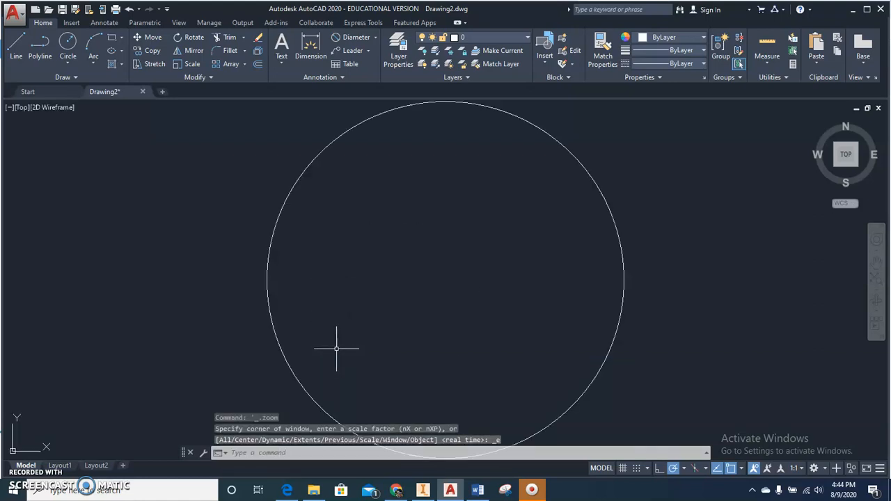
scroll(336, 347, down, 2)
scroll(337, 347, down, 2)
middle_drag(337, 348, 348, 329)
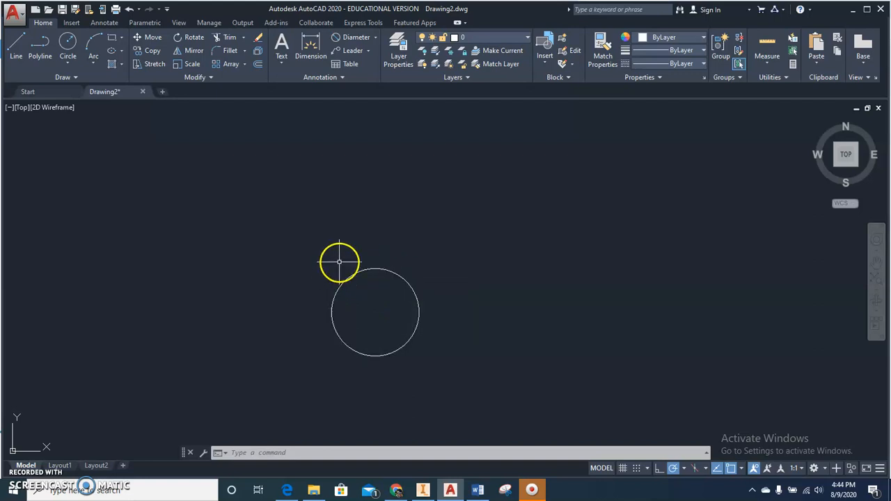
click(308, 248)
click(645, 399)
key(Delete)
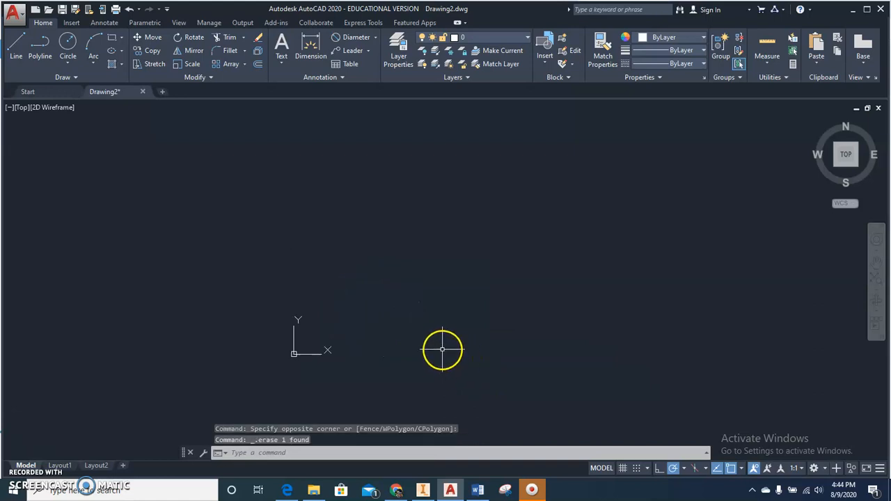
Use the Circle command to draw a new circle with a radius of 10 at a freely chosen center point.
text(c)
key(Return)
click(322, 256)
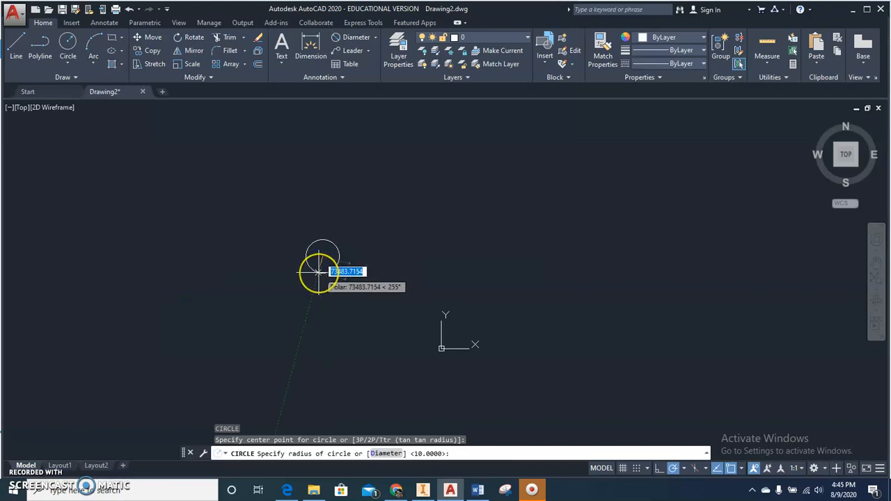
text(10)
key(Return)
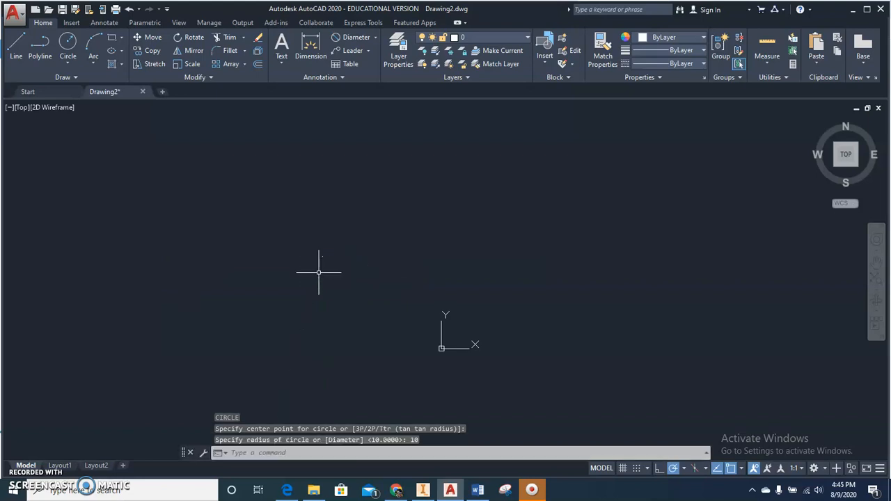
click(263, 274)
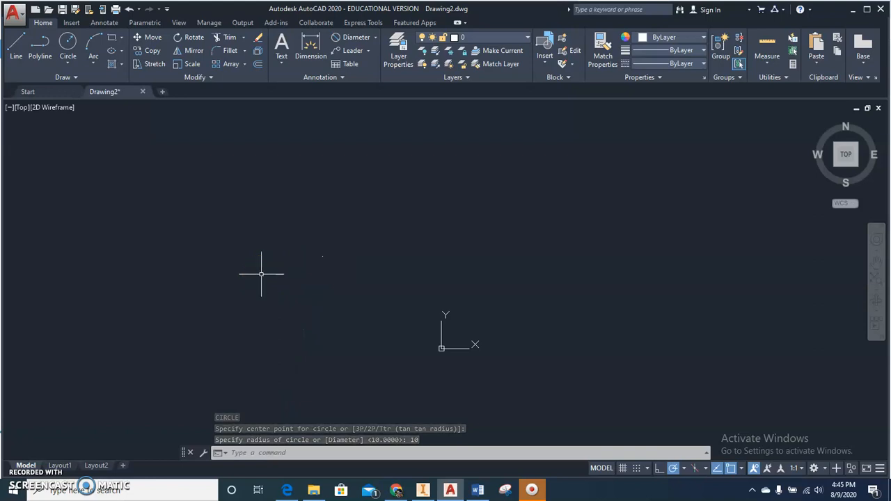
Offset the circle outward by a distance of 5.
middle_click(261, 264)
middle_click(260, 265)
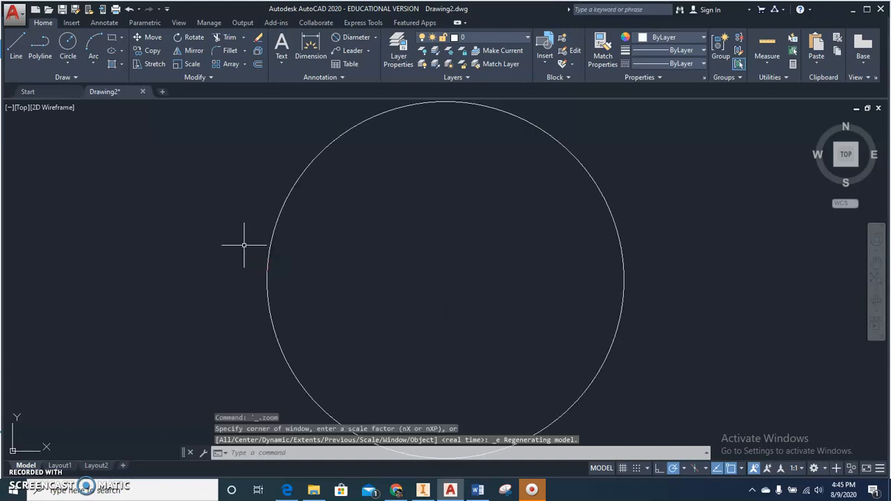
scroll(243, 245, down, 5)
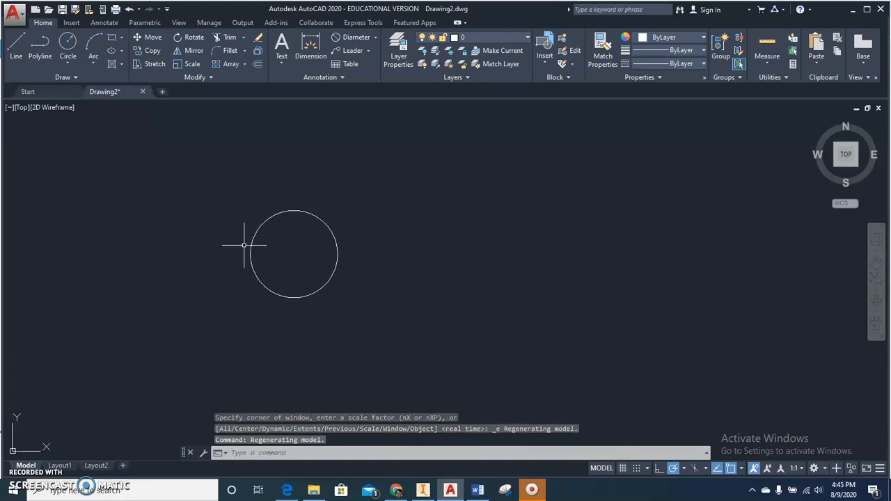
middle_drag(245, 240, 298, 237)
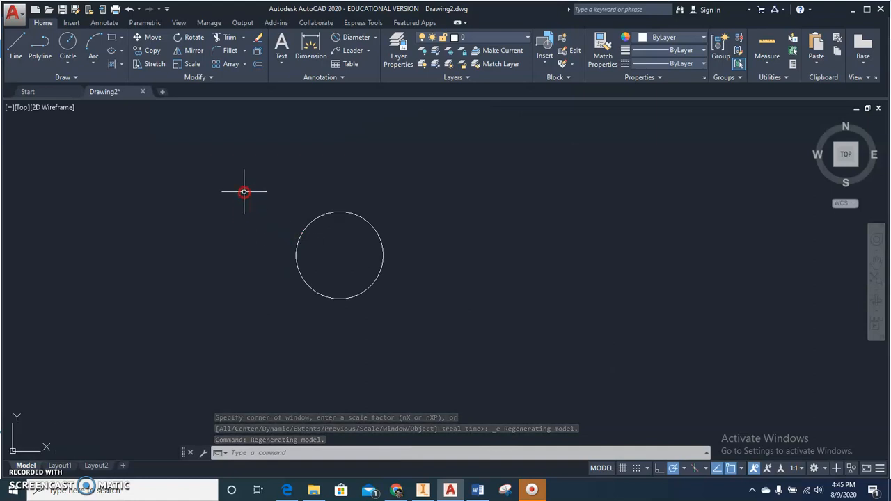
text(o)
key(Return)
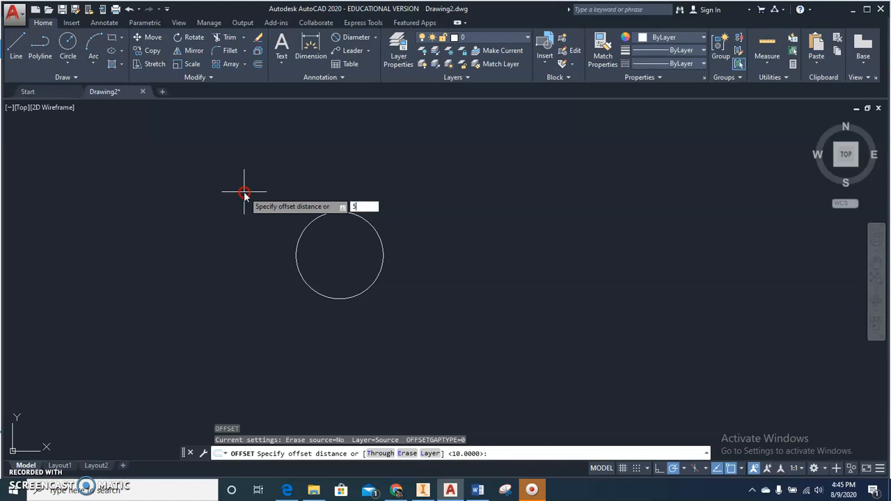
key(Return)
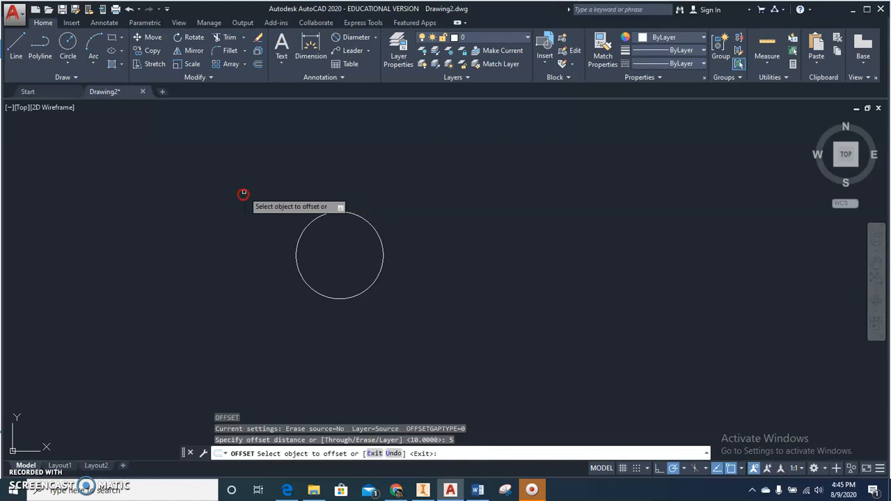
click(297, 240)
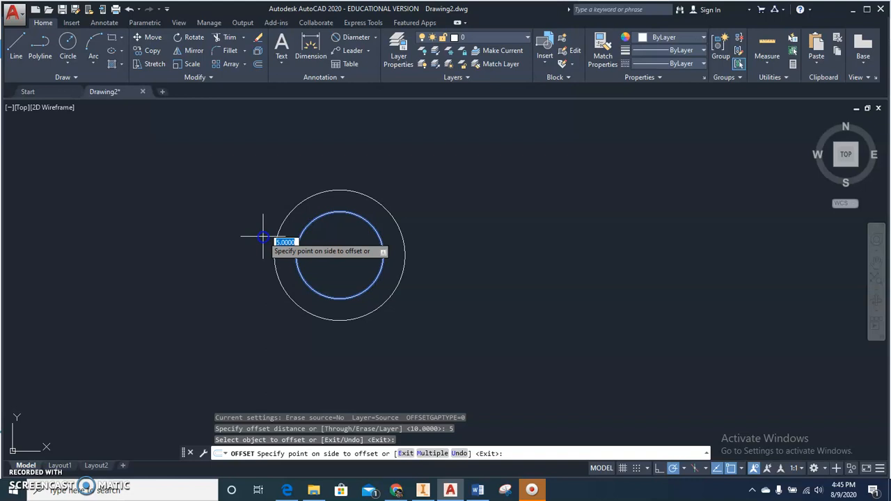
click(263, 236)
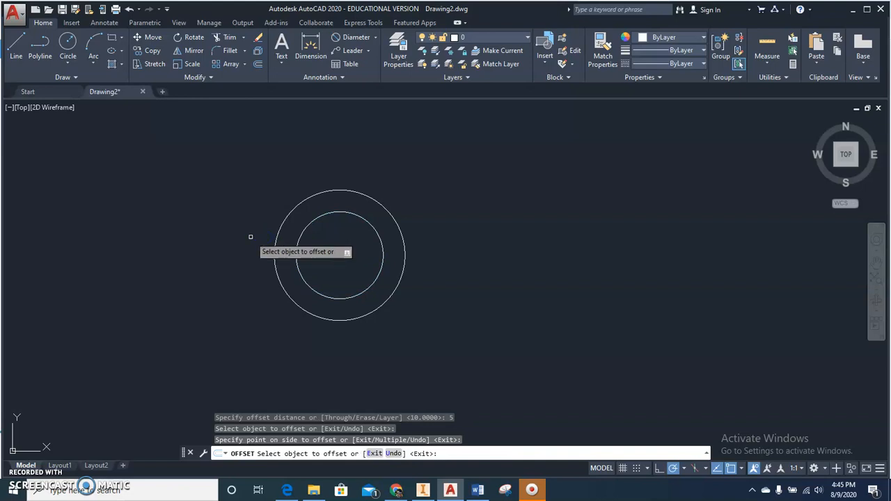
Continue offsetting each newest outermost circle outward by 5 to add seven more concentric rings.
click(285, 217)
click(208, 201)
click(272, 197)
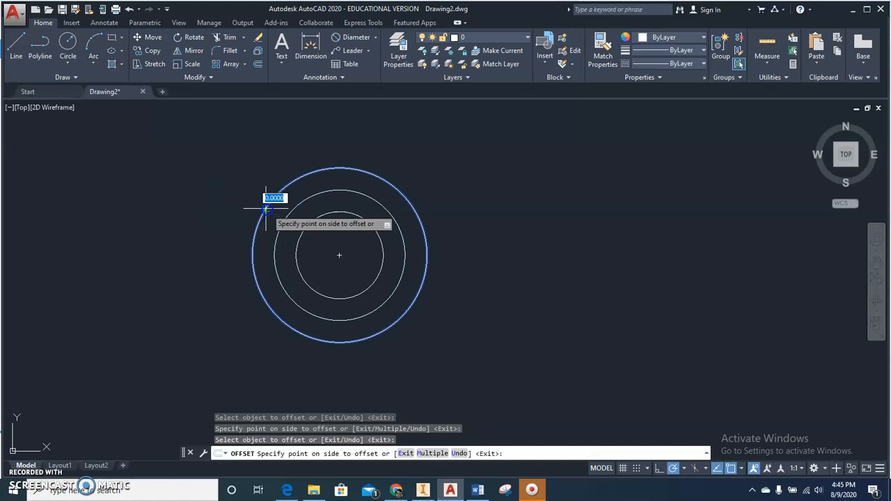
click(160, 215)
click(239, 213)
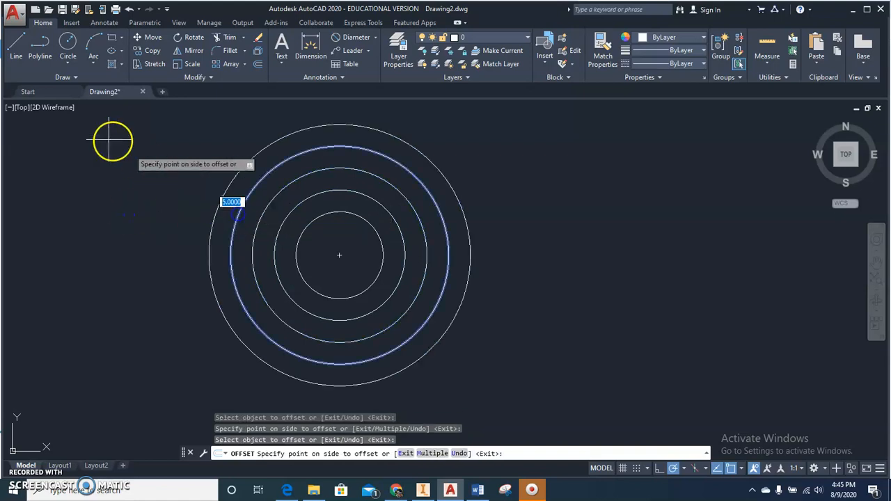
click(84, 136)
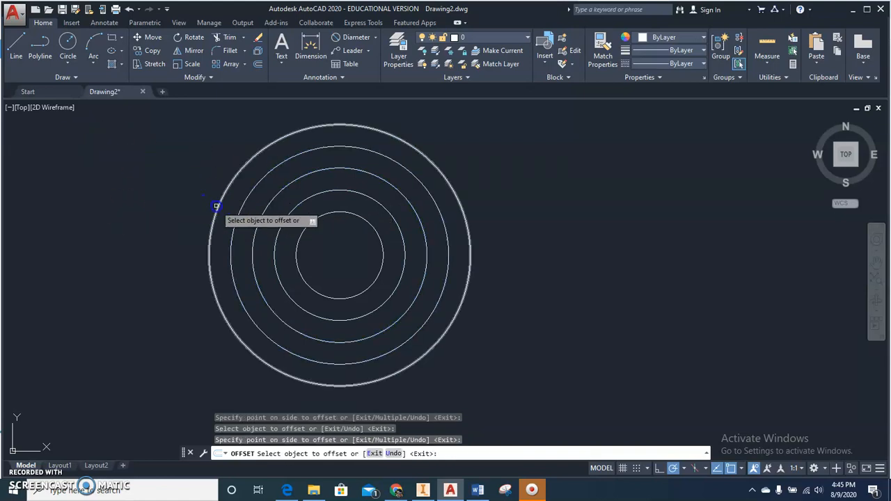
click(215, 202)
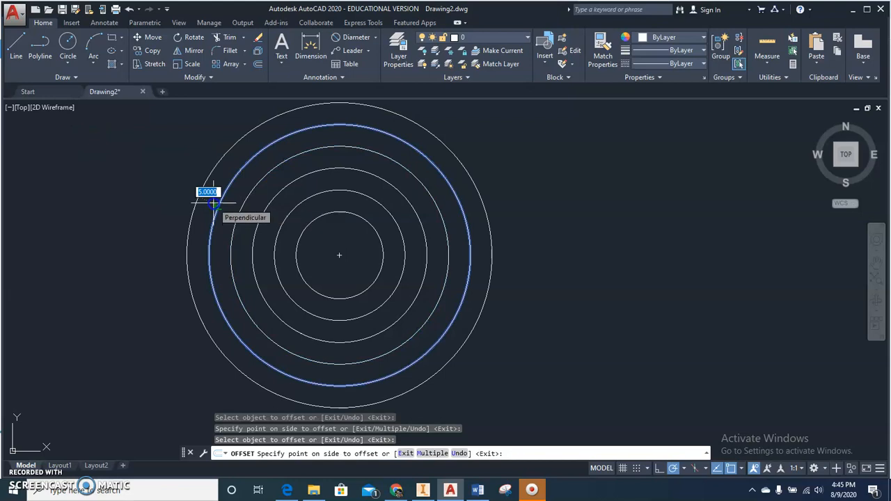
click(215, 202)
click(197, 200)
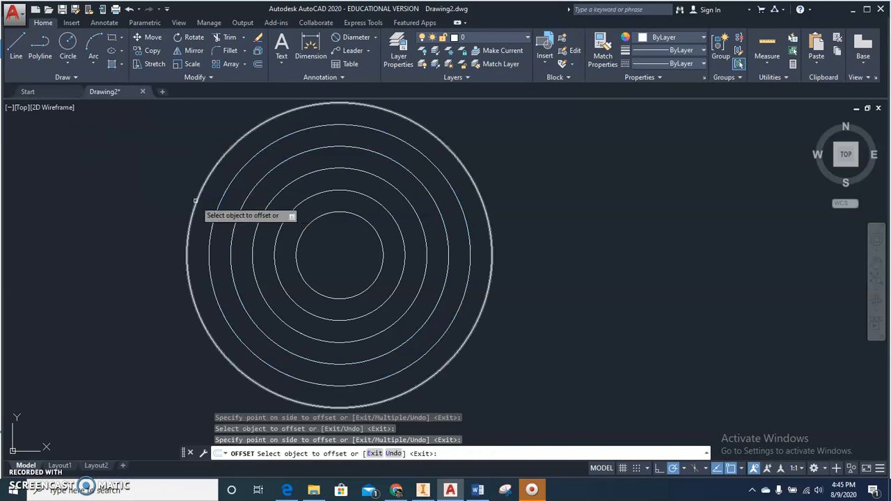
click(156, 188)
click(170, 199)
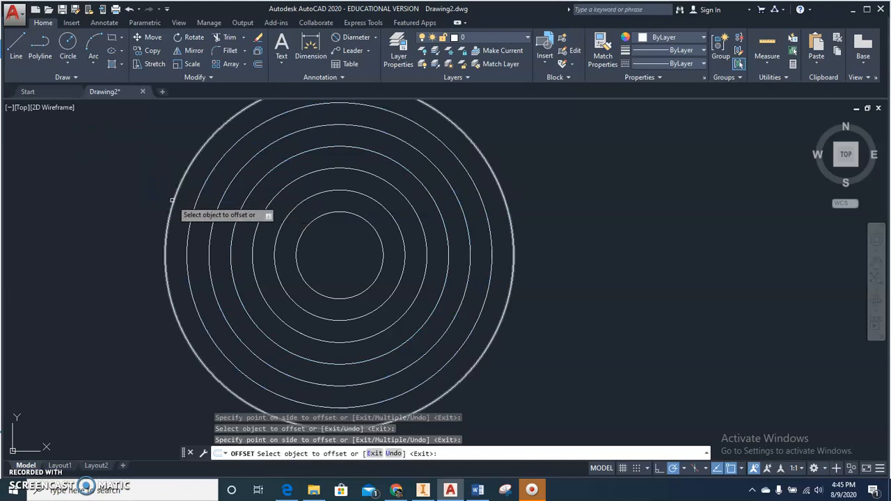
click(54, 197)
click(153, 201)
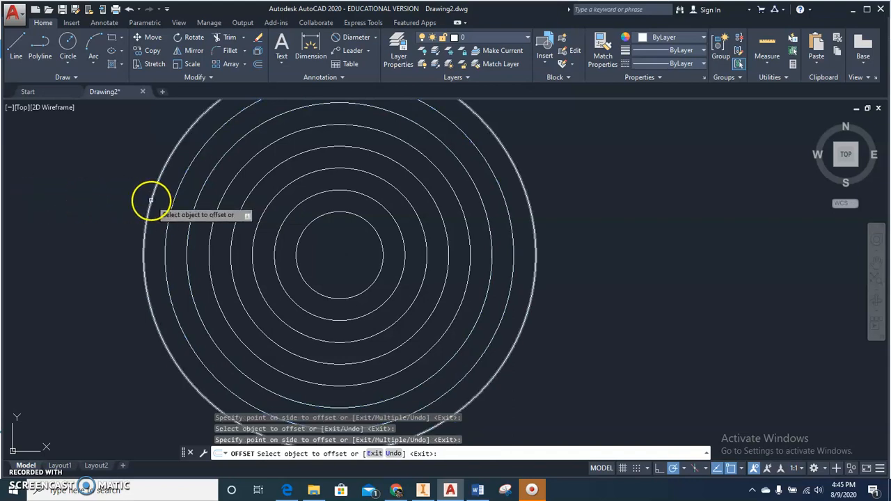
click(76, 199)
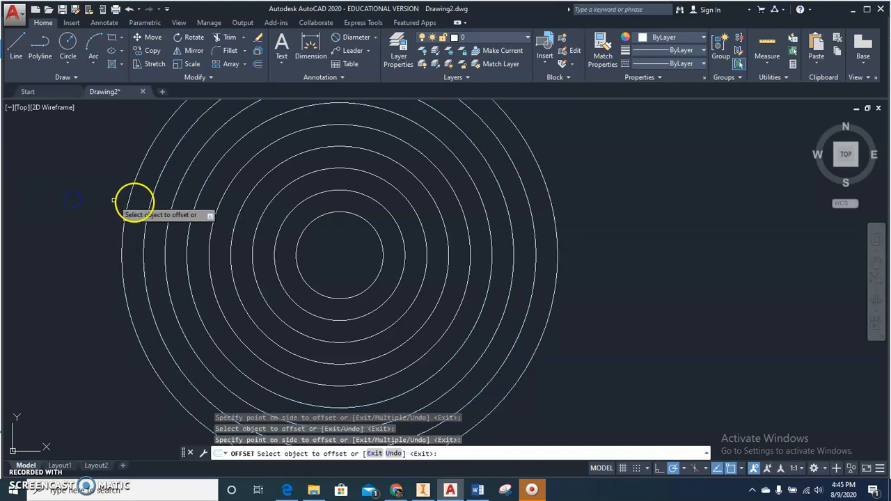
Use the Multiple option of Offset on the outermost circle to add thirteen more concentric rings outward, spaced 5 apart.
click(555, 261)
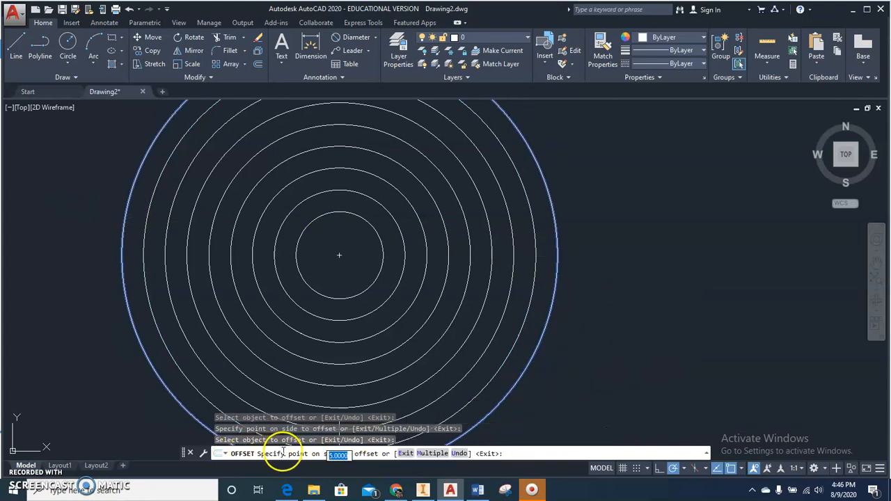
click(433, 453)
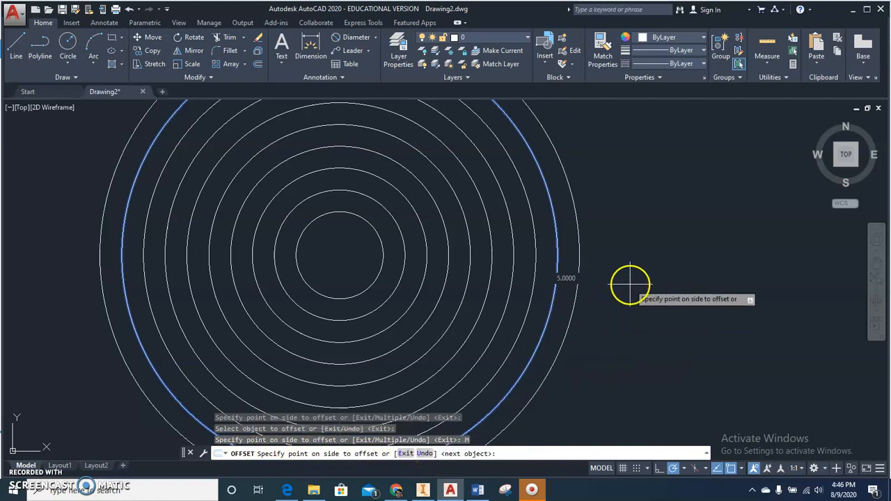
click(665, 284)
click(689, 283)
click(740, 283)
click(764, 283)
click(786, 283)
click(804, 283)
scroll(805, 283, down, 3)
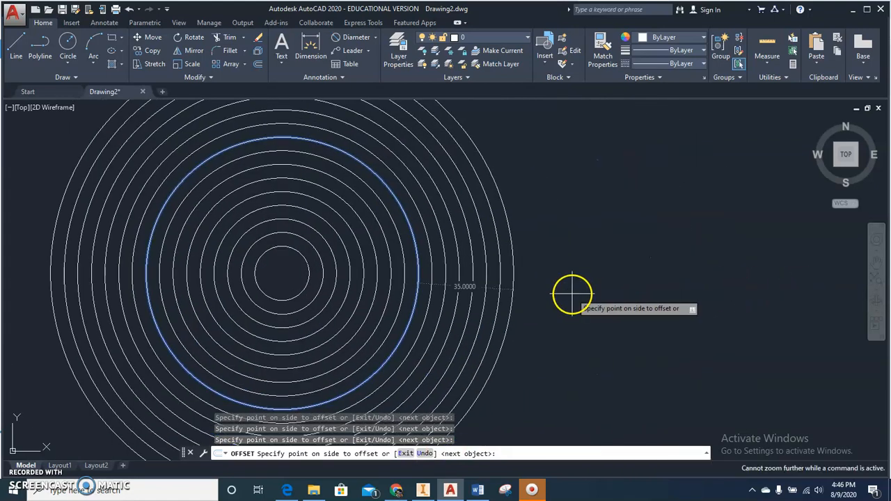
click(626, 290)
click(766, 286)
click(786, 286)
click(766, 283)
click(762, 287)
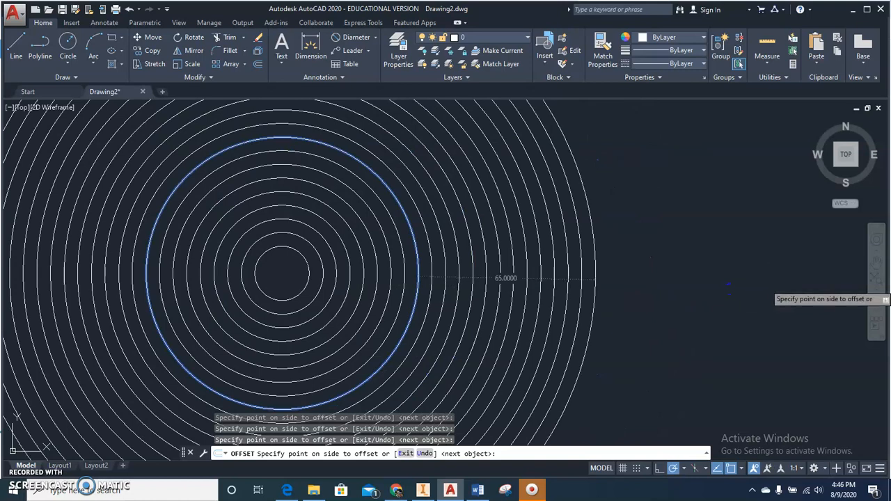
click(683, 300)
key(Escape)
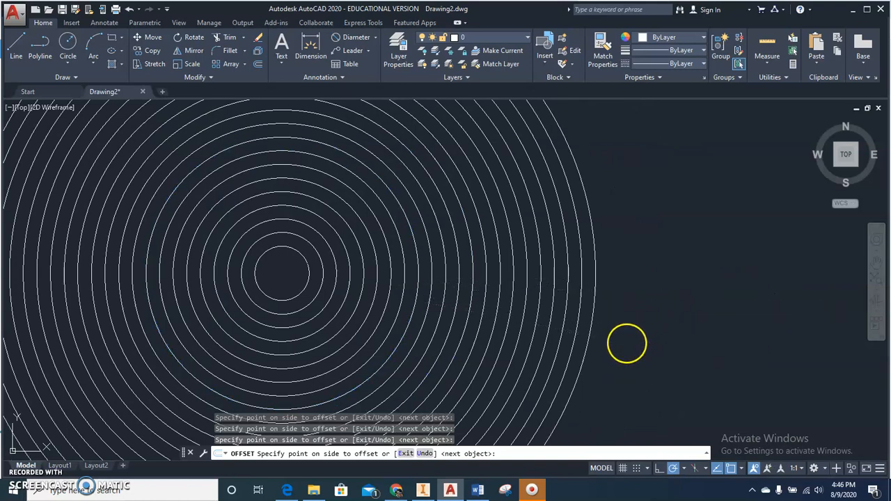
scroll(624, 338, down, 1)
middle_drag(623, 338, 681, 316)
key(Escape)
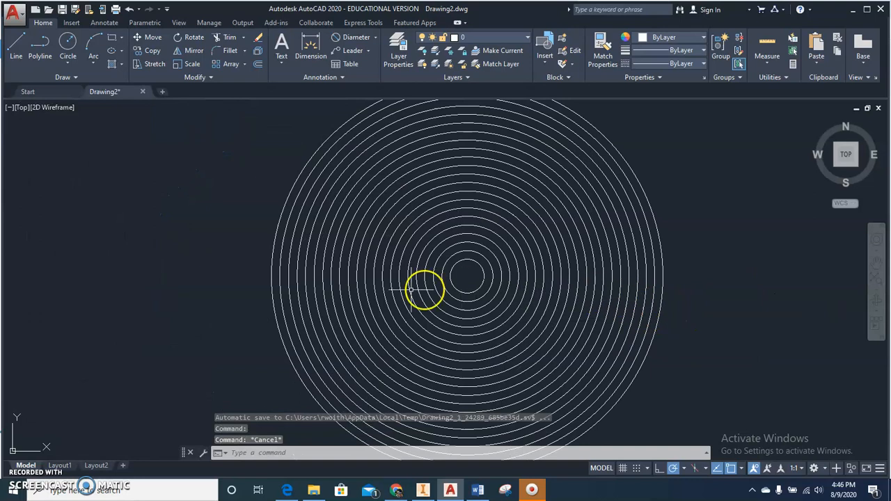
click(17, 45)
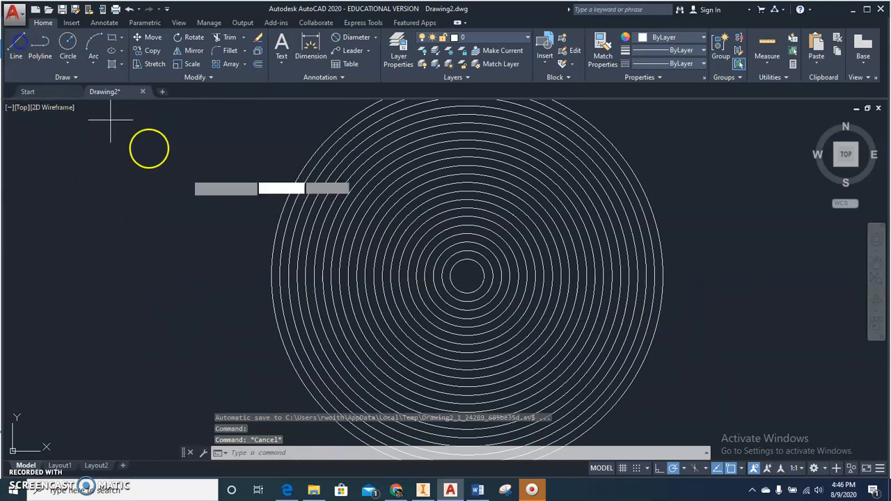
click(271, 276)
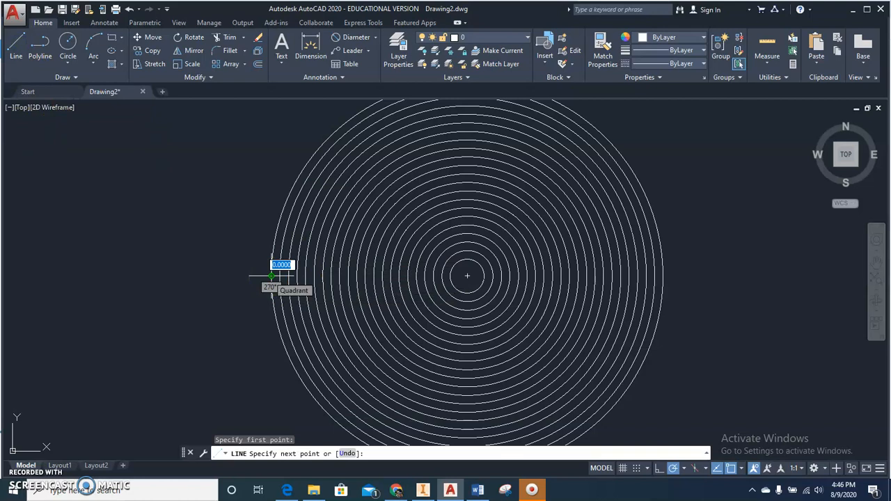
key(Escape)
scroll(245, 281, down, 5)
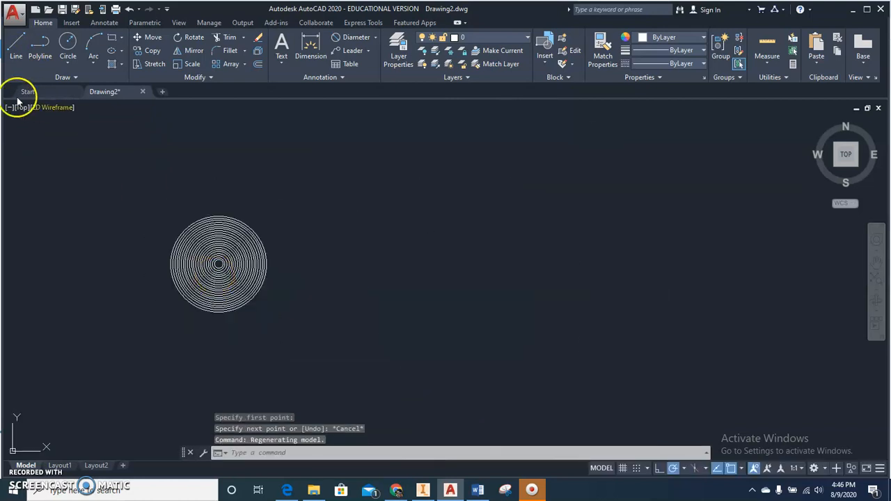
Draw a horizontal line 50 long in the empty area to the right of the concentric circles.
click(16, 42)
click(317, 260)
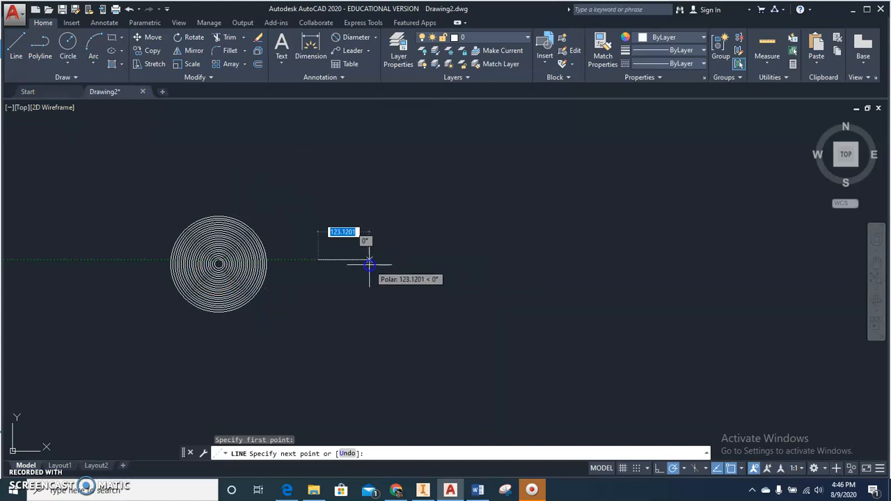
text(50)
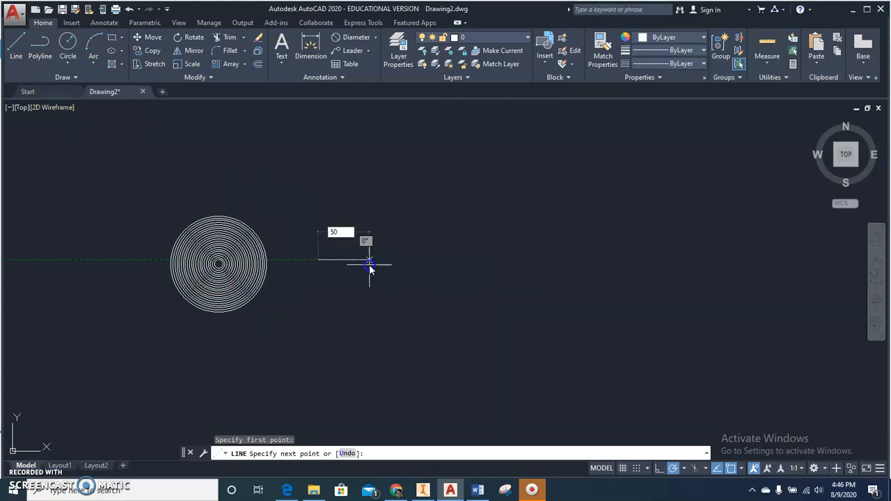
key(Return)
key(Escape)
key(Escape)
key(Escape)
key(Escape)
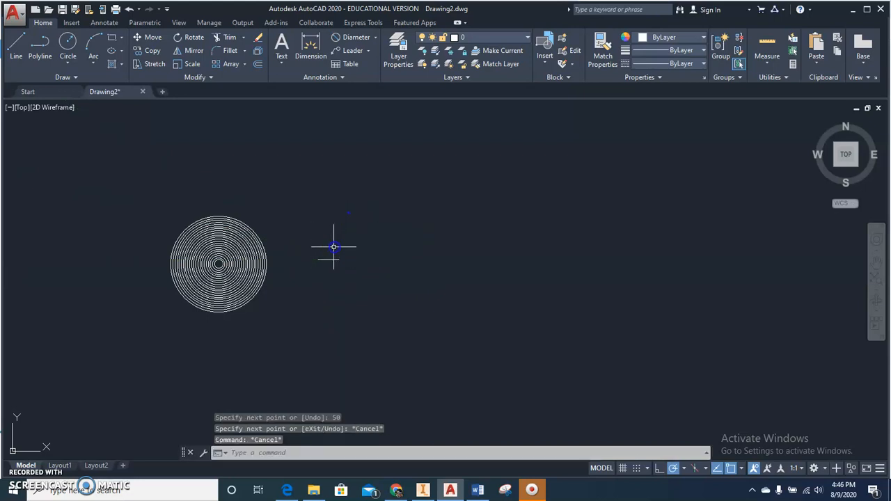
Offset the horizontal line upward by 5, repeating from each newest line to stack ten parallel copies.
scroll(333, 249, up, 4)
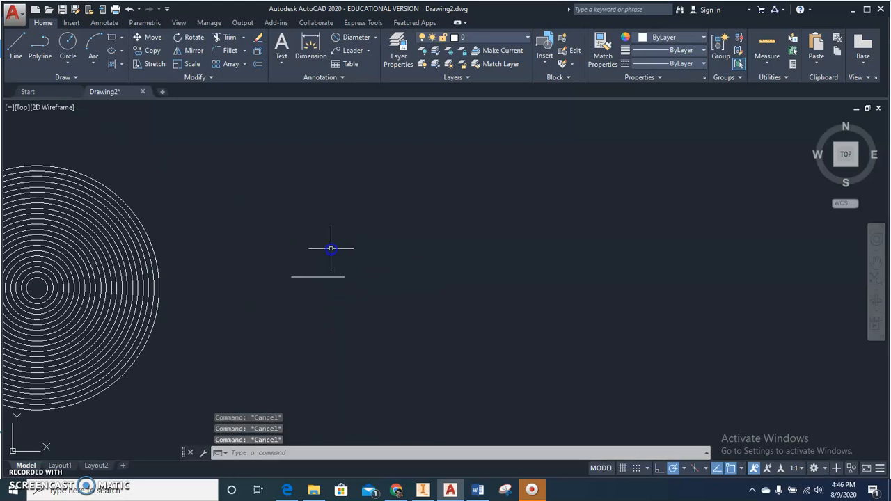
key(Return)
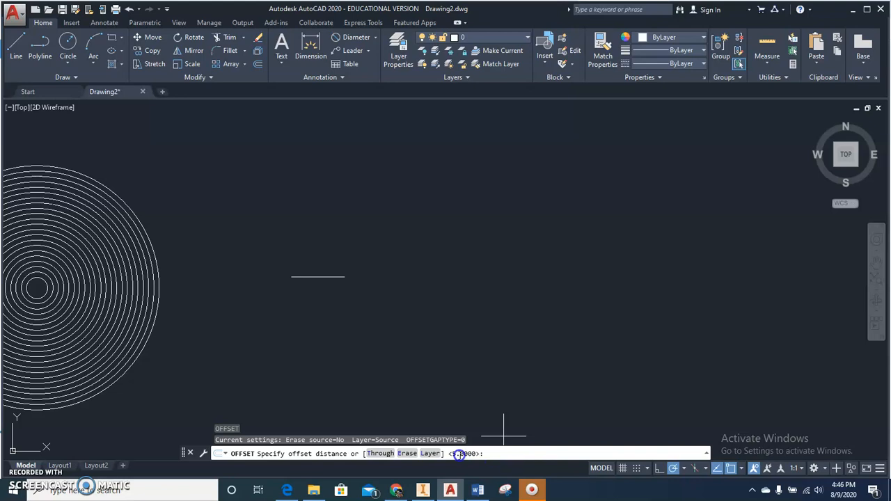
key(Return)
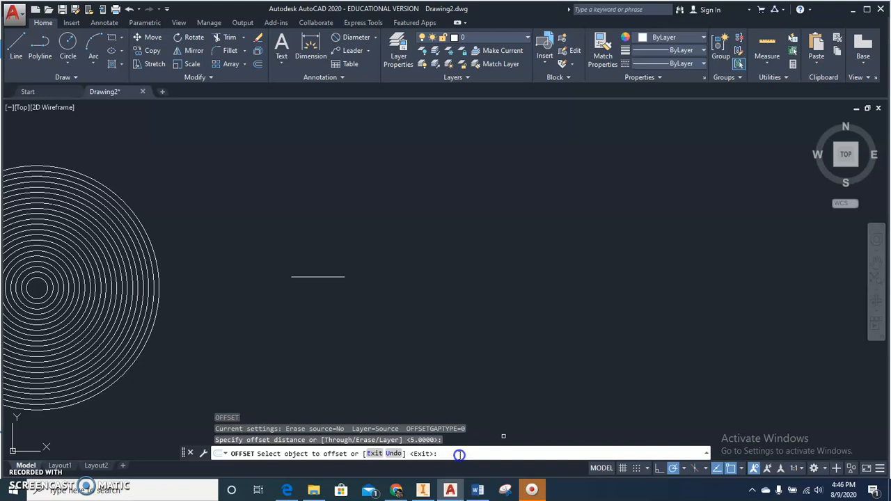
click(306, 276)
click(307, 254)
click(306, 272)
click(306, 264)
click(306, 265)
click(299, 245)
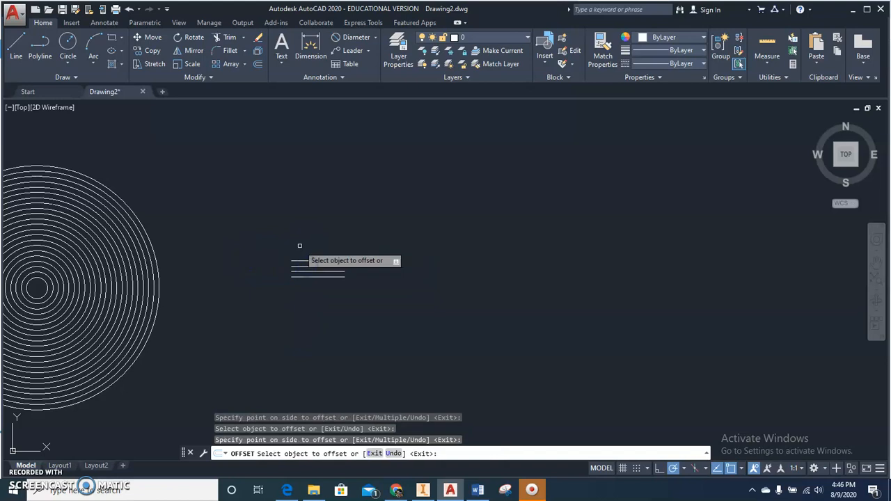
click(295, 260)
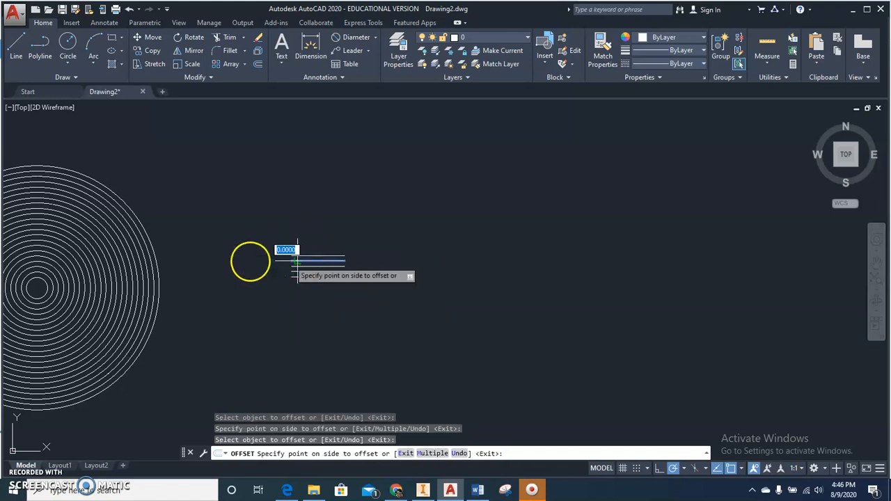
click(198, 253)
click(318, 252)
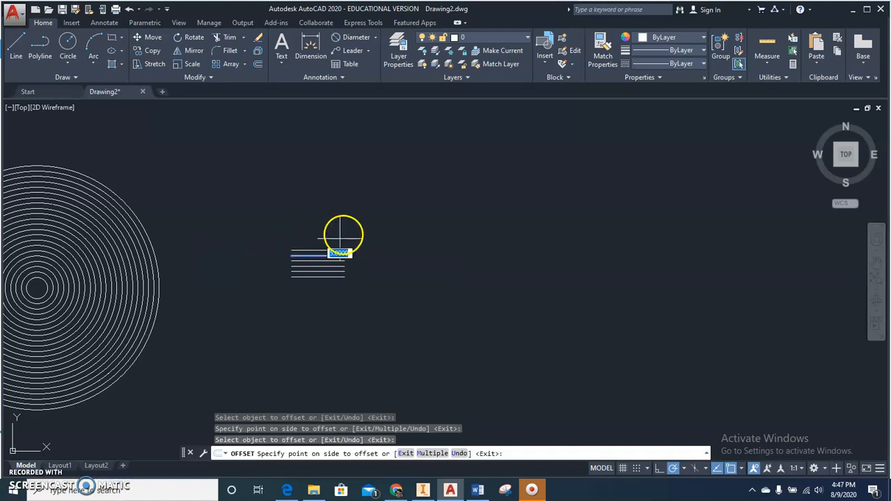
click(372, 215)
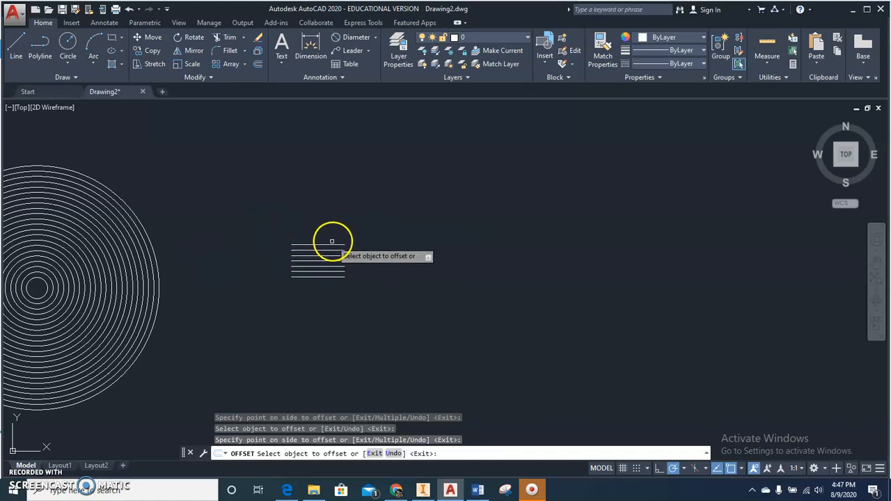
click(306, 240)
click(253, 214)
click(322, 233)
click(321, 211)
click(323, 230)
click(323, 205)
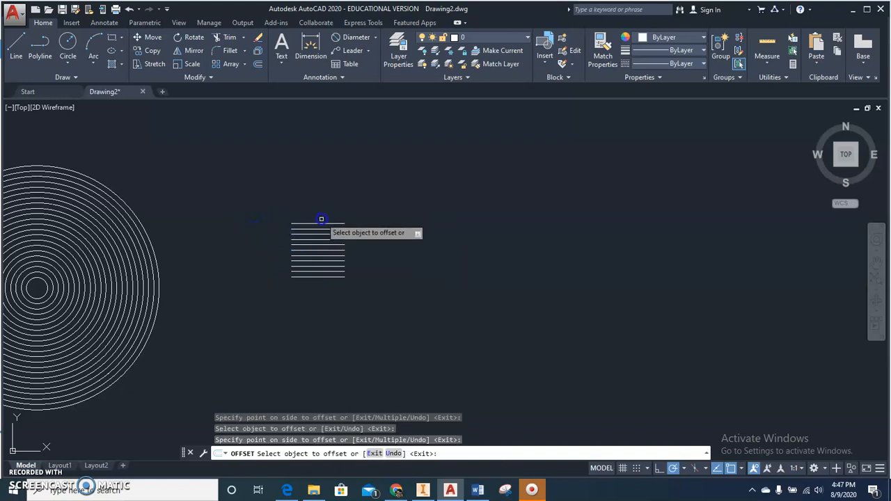
Use the Multiple option of Offset on the uppermost line to add fourteen more parallel lines above it, spaced 5 apart.
click(320, 224)
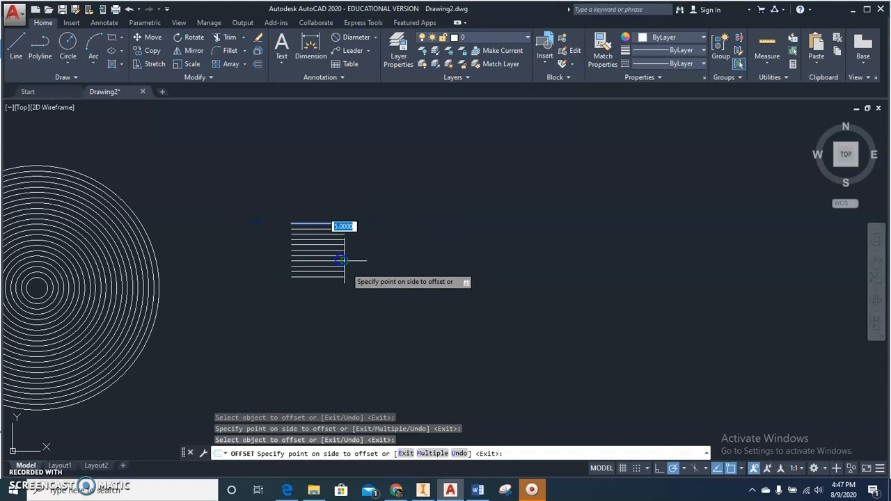
click(432, 453)
click(323, 137)
click(324, 137)
click(324, 138)
click(324, 137)
click(324, 137)
click(324, 137)
click(323, 137)
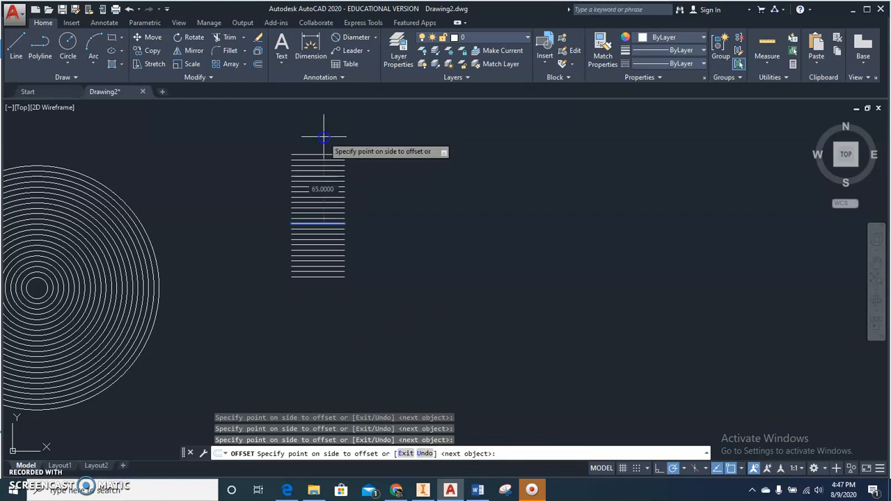
click(324, 137)
key(Escape)
key(Escape)
key(Escape)
middle_drag(445, 258, 451, 295)
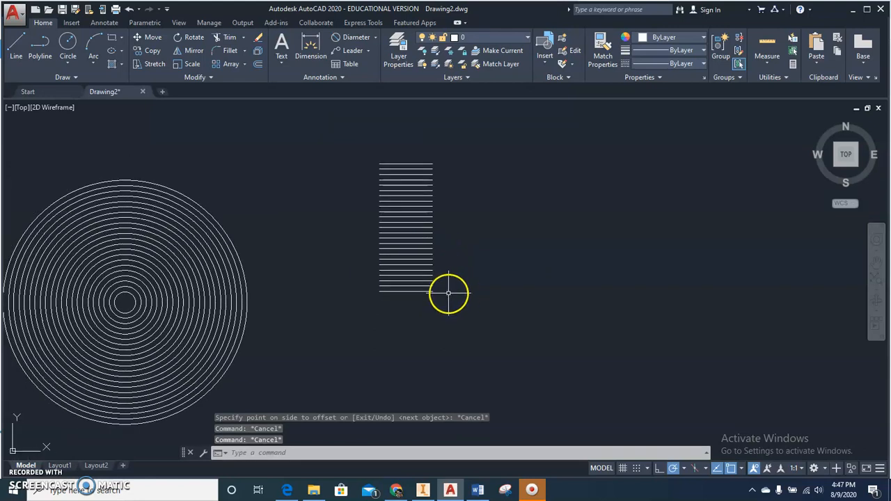
Draw a vertical line through the stack of horizontal lines, extending past both the uppermost and lowest lines.
click(19, 43)
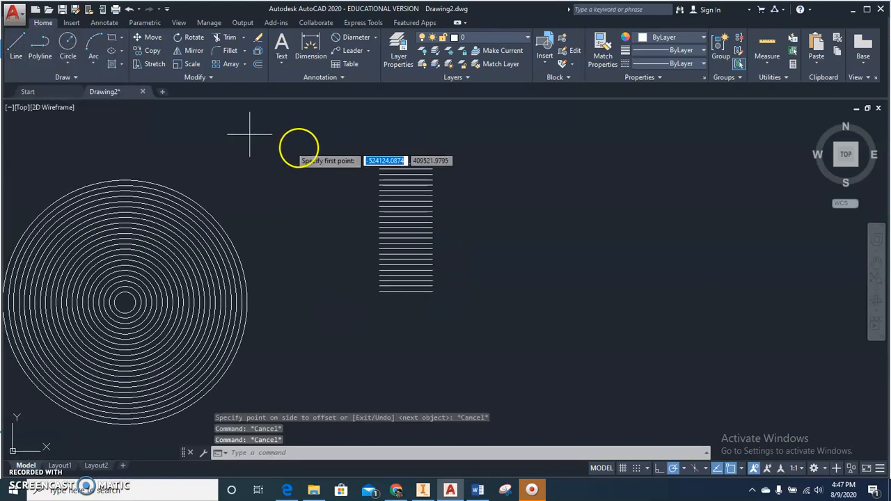
click(399, 127)
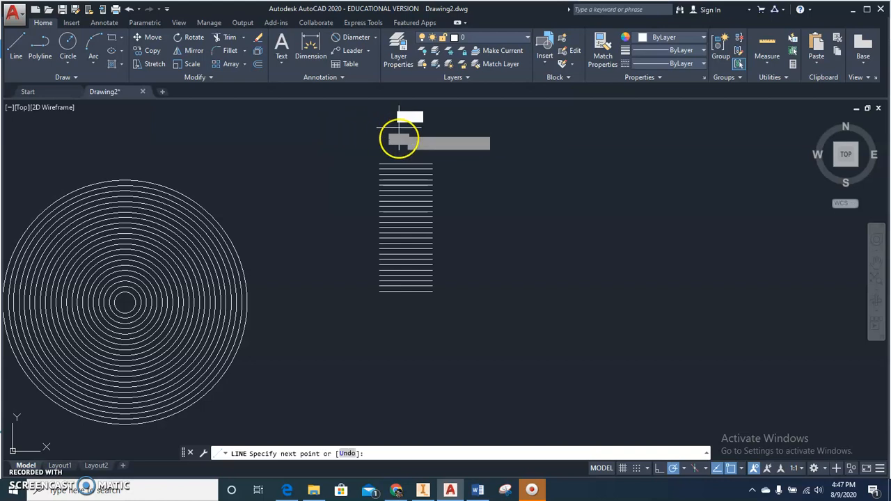
click(399, 311)
key(Escape)
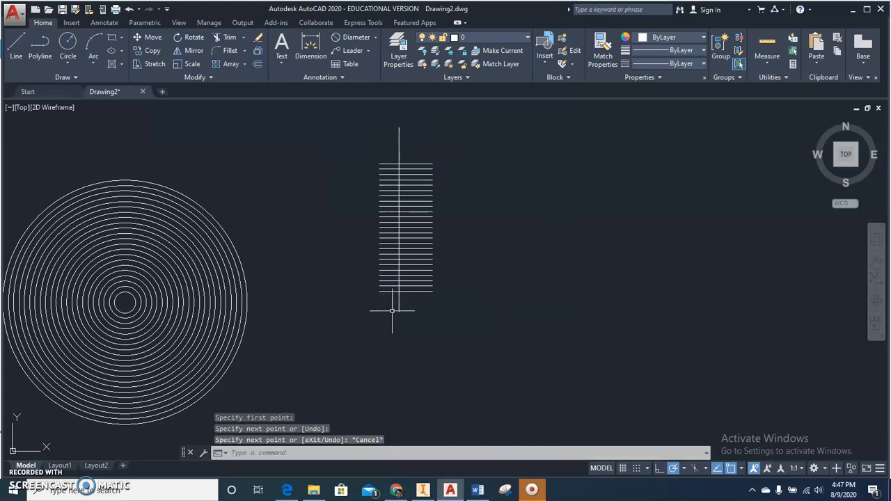
Try trimming the horizontal lines right of the vertical line and the vertical line's two overhanging ends, and undo the trim.
text(te cor)
key(Return)
key(Return)
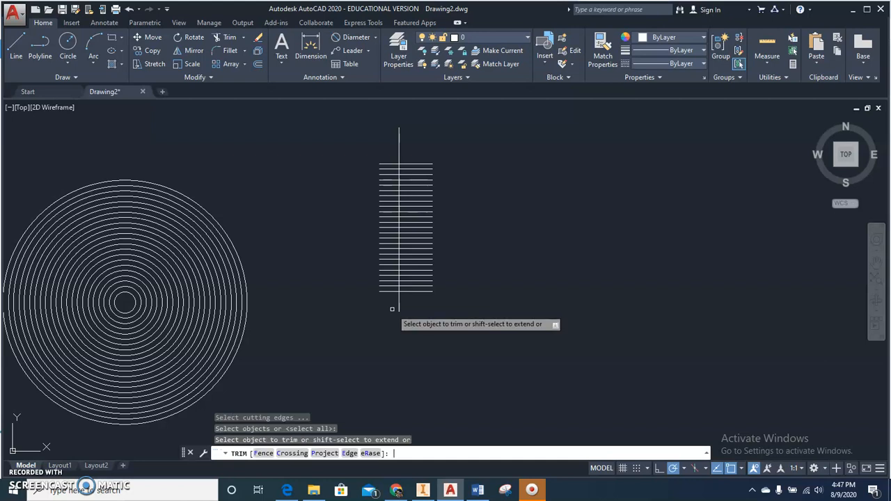
click(460, 309)
click(407, 160)
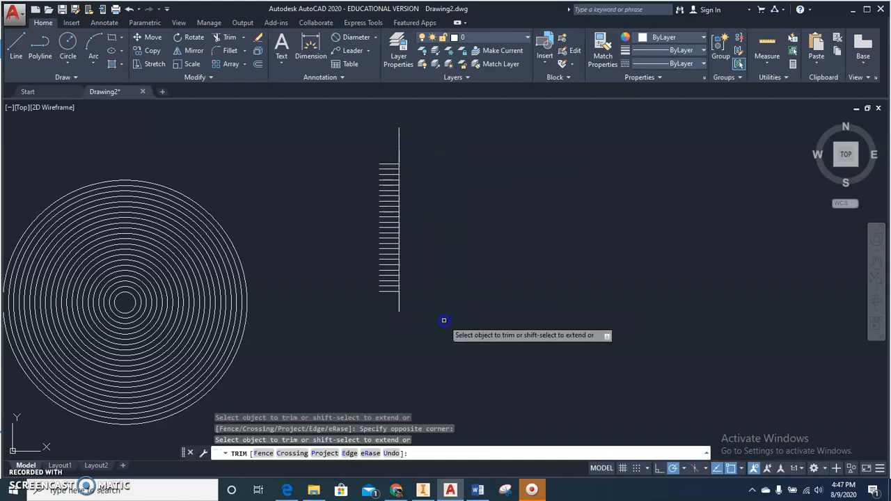
click(409, 310)
click(384, 302)
click(412, 149)
click(371, 131)
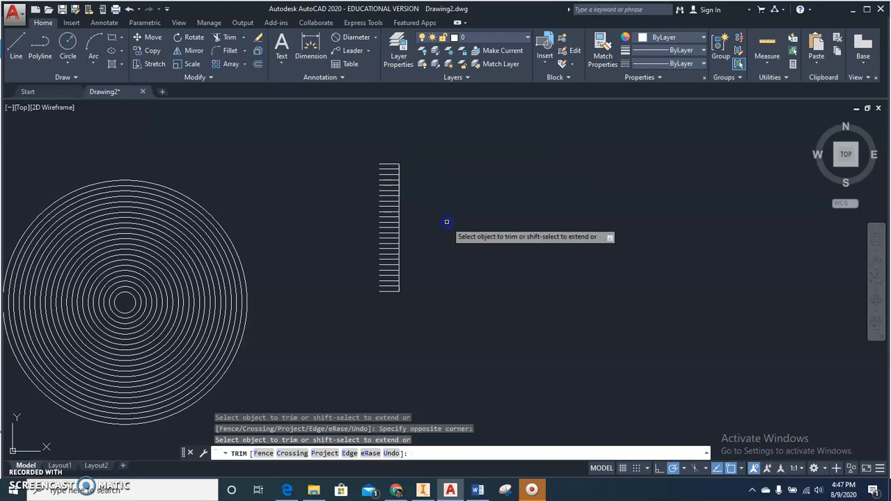
key(Escape)
key(ctrl+z)
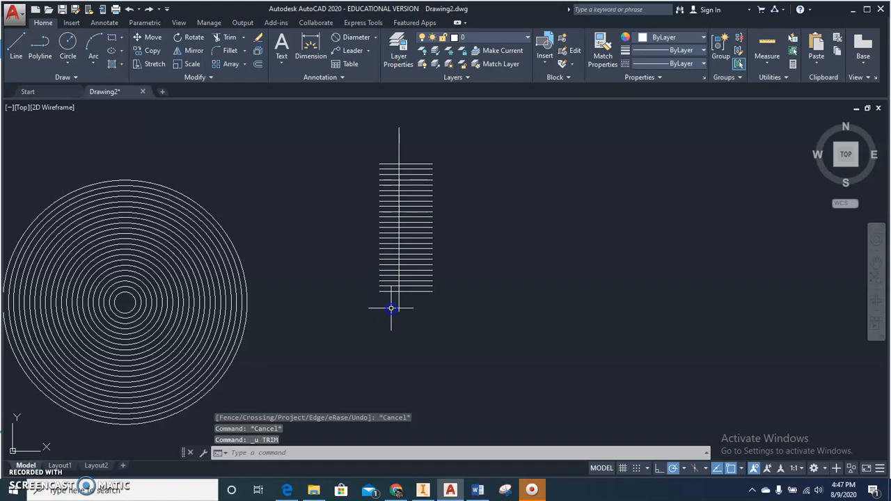
Trim away all horizontal segments right of the vertical line with one crossing selection, plus the vertical line's upper and lower overhangs.
key(Return)
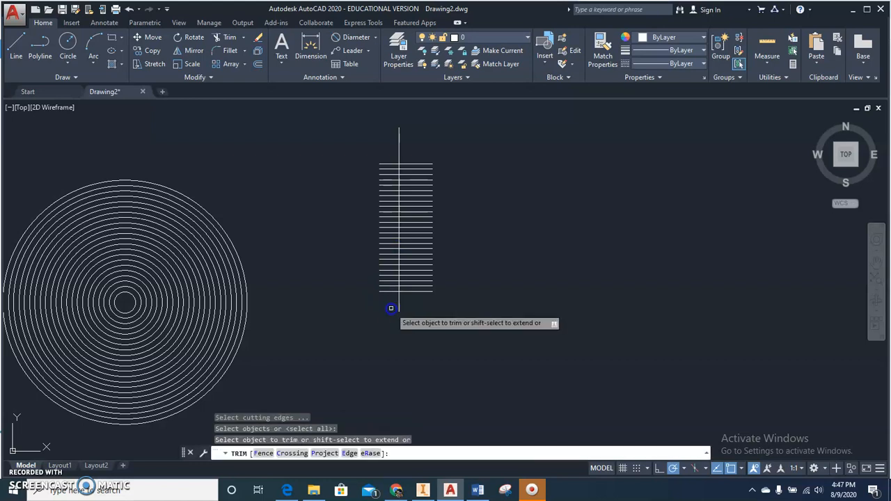
click(463, 320)
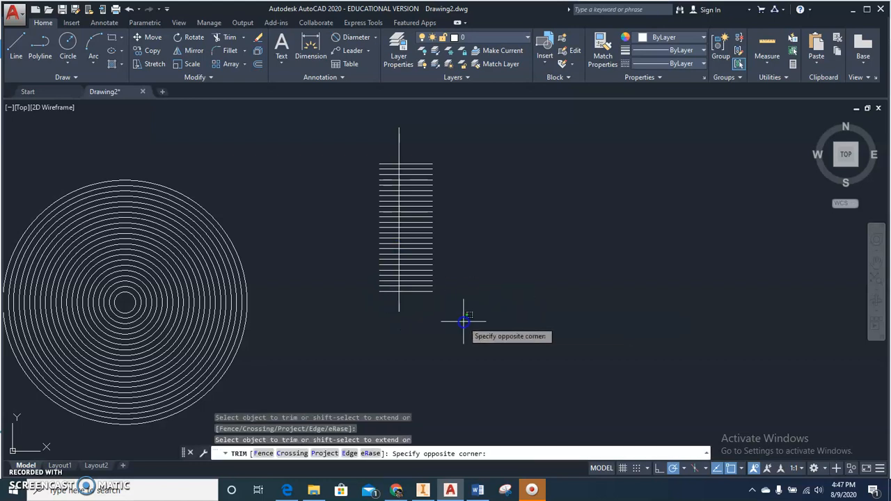
click(417, 133)
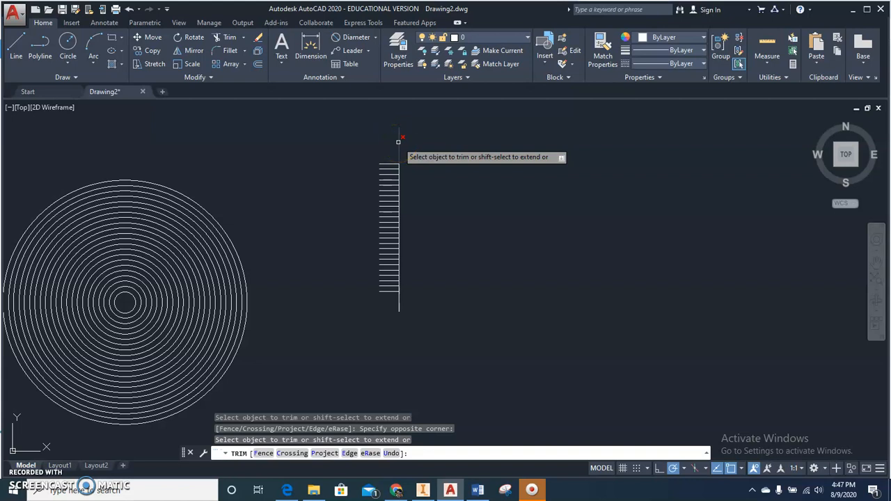
click(398, 142)
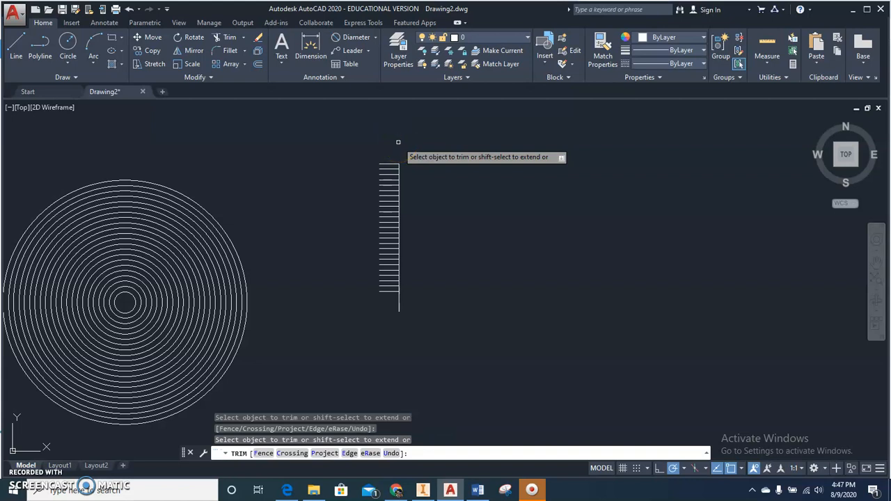
click(398, 303)
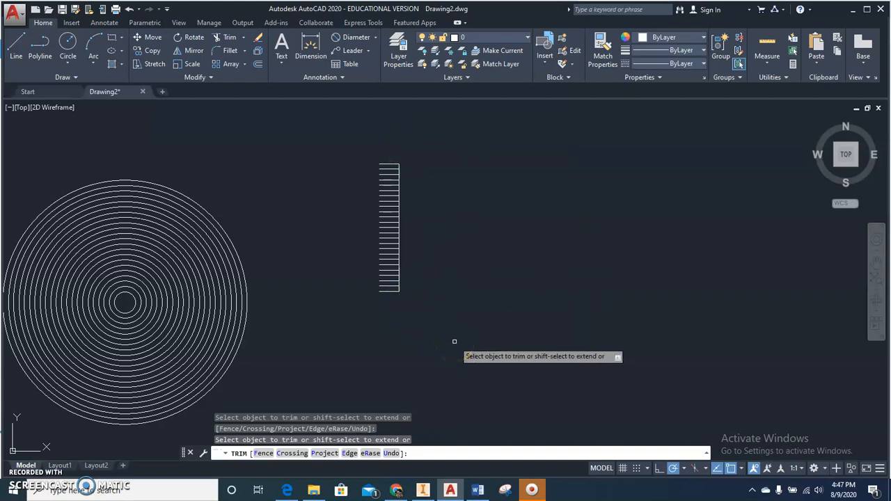
End the Trim command with the trimmed stack of lines in place.
key(Escape)
key(Escape)
key(Escape)
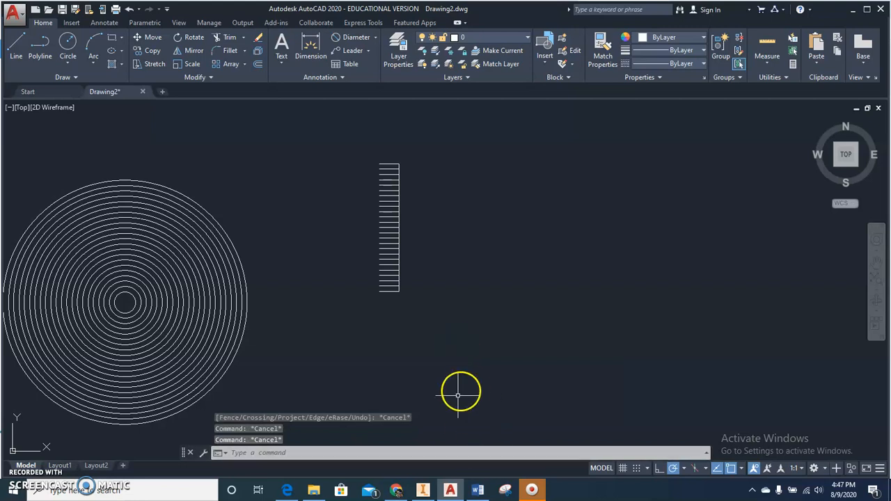
middle_drag(471, 374, 497, 376)
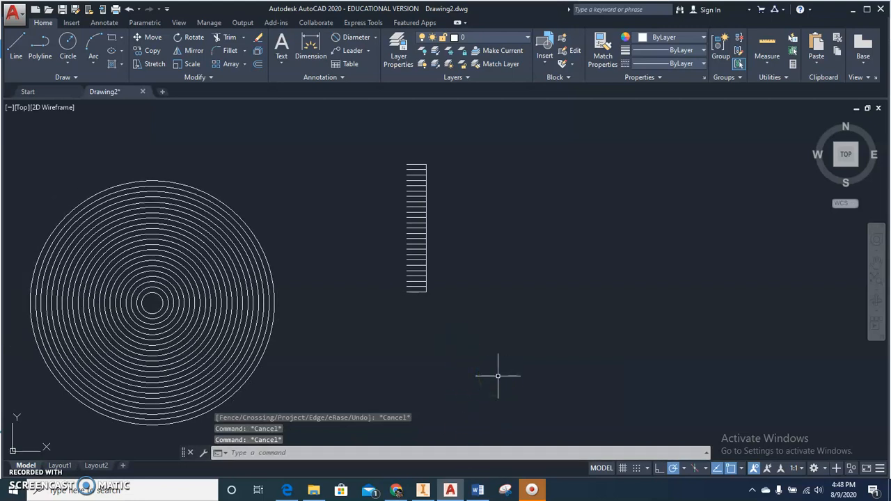
Switch to the "introduction to AutoCAD 1:1" document in Chrome and read the Status Bar questions.
click(451, 485)
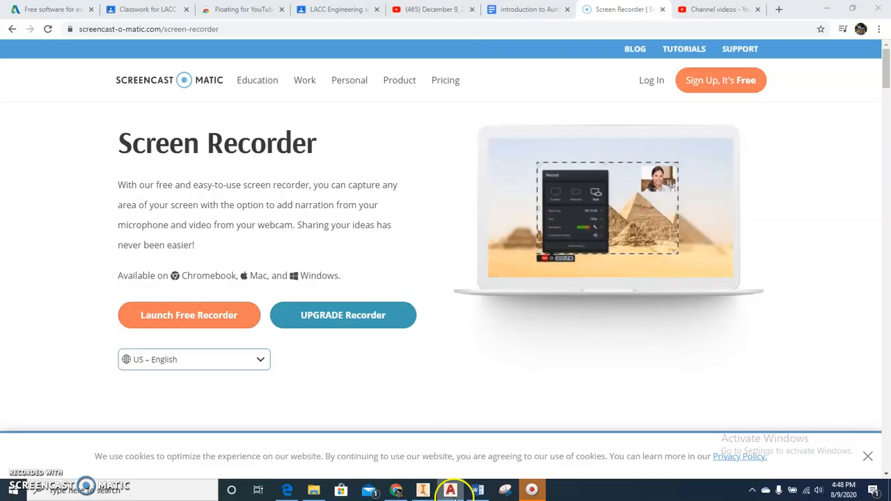
click(397, 487)
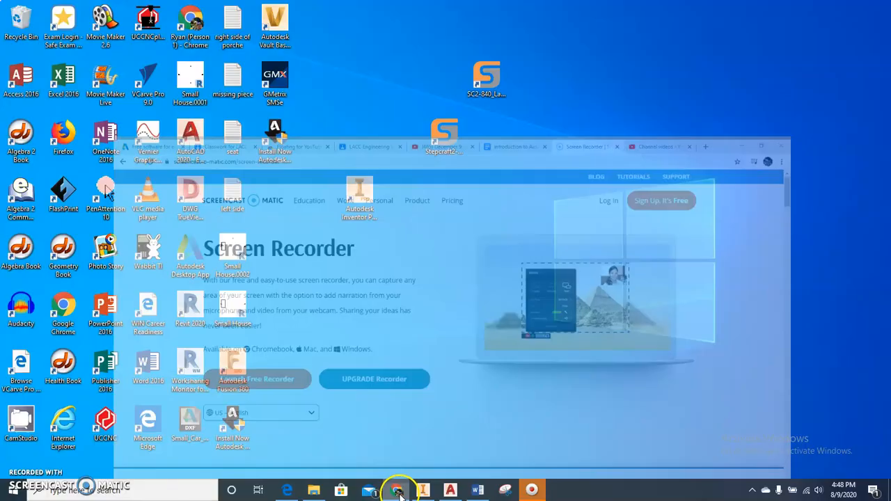
click(398, 487)
scroll(388, 414, down, 1)
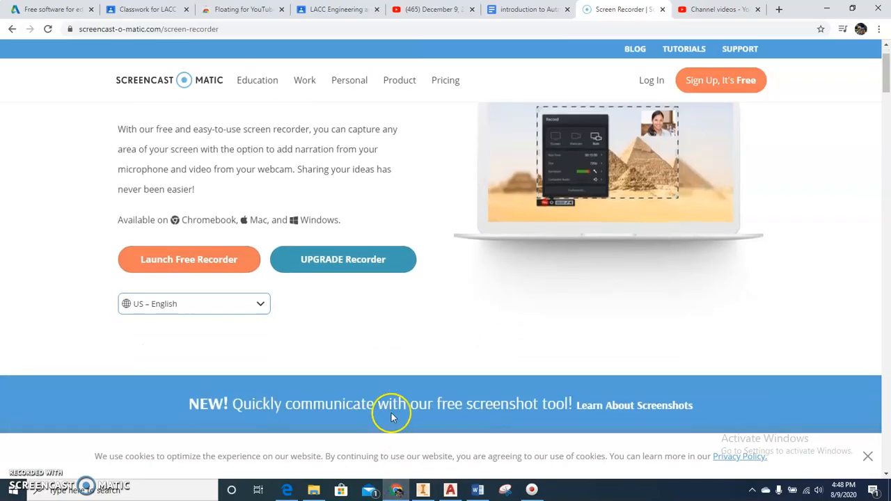
click(522, 10)
scroll(358, 289, down, 3)
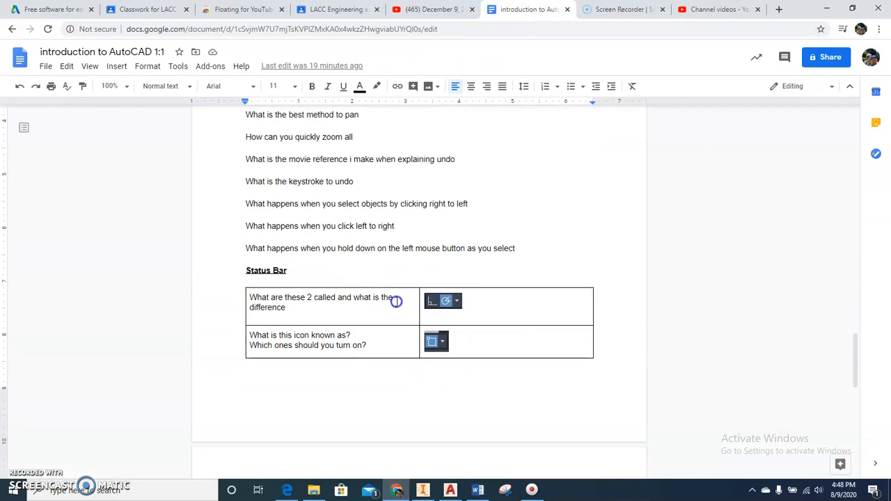
Return to AutoCAD and switch the drawing from model space to the Layout1 paper space and back, twice.
click(449, 491)
scroll(557, 367, up, 1)
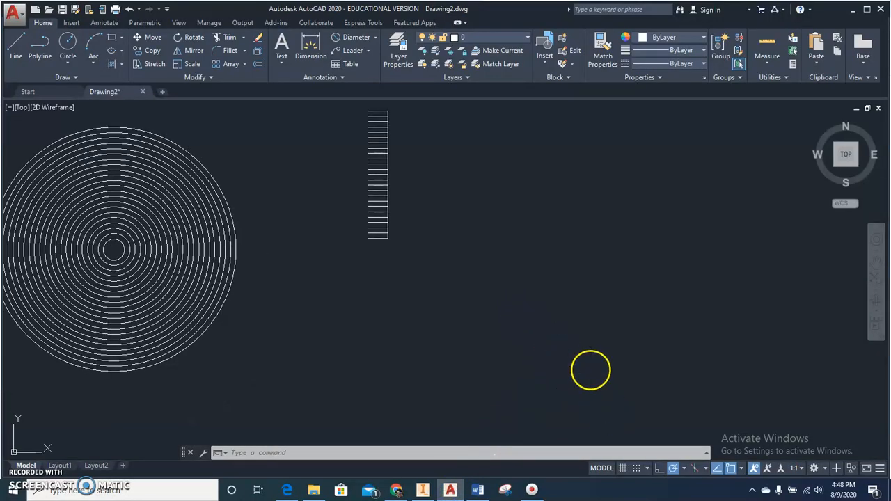
middle_drag(590, 370, 753, 401)
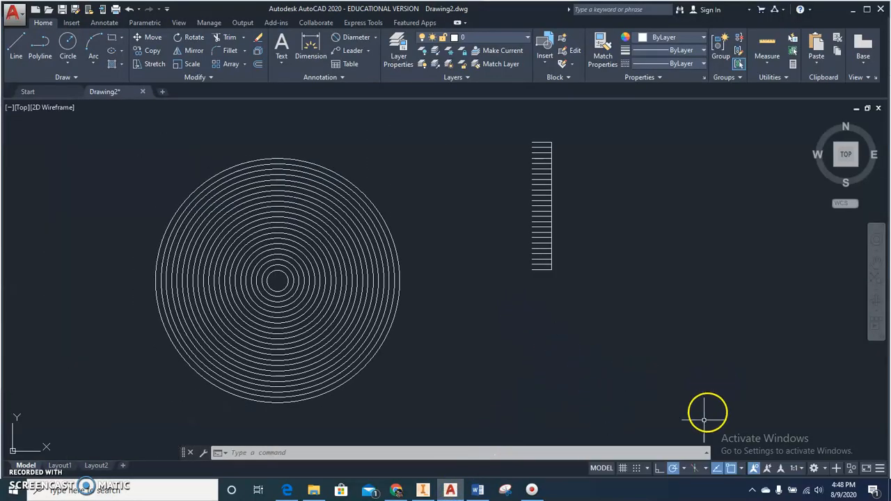
click(601, 468)
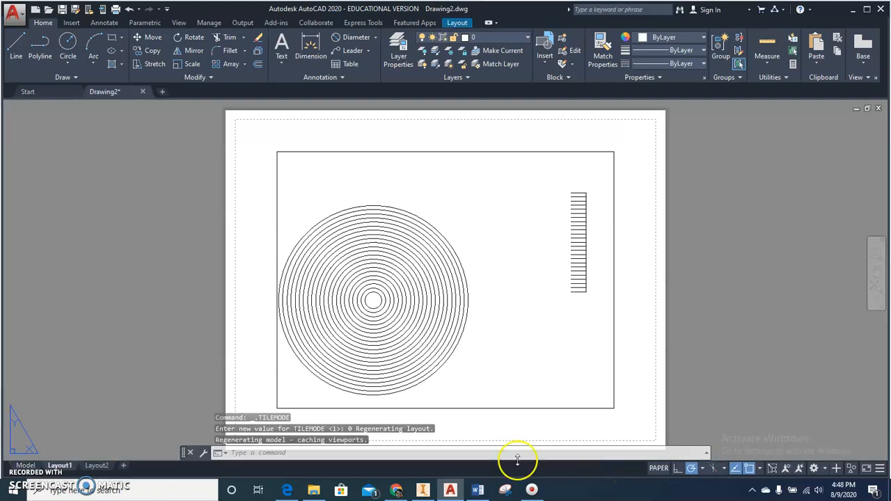
click(25, 465)
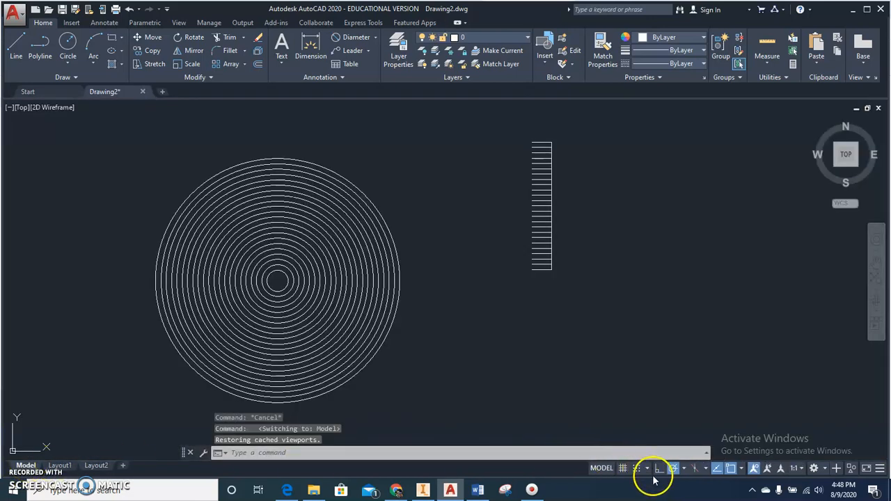
click(603, 469)
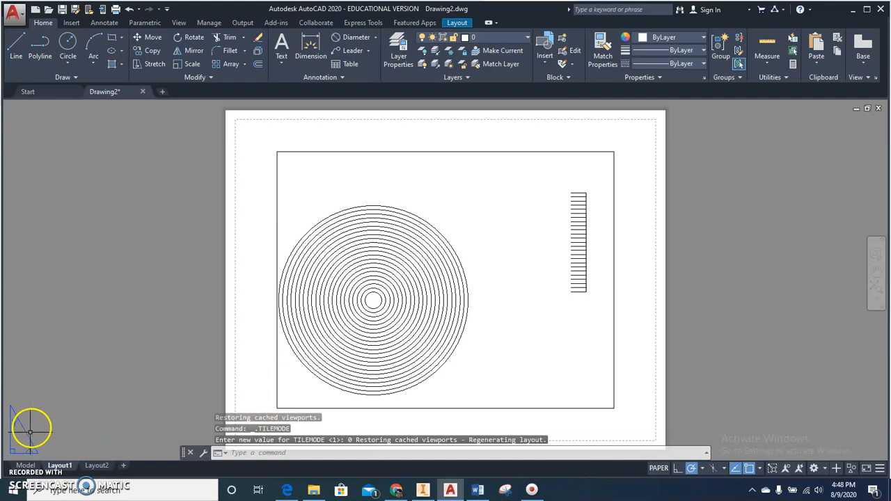
click(25, 465)
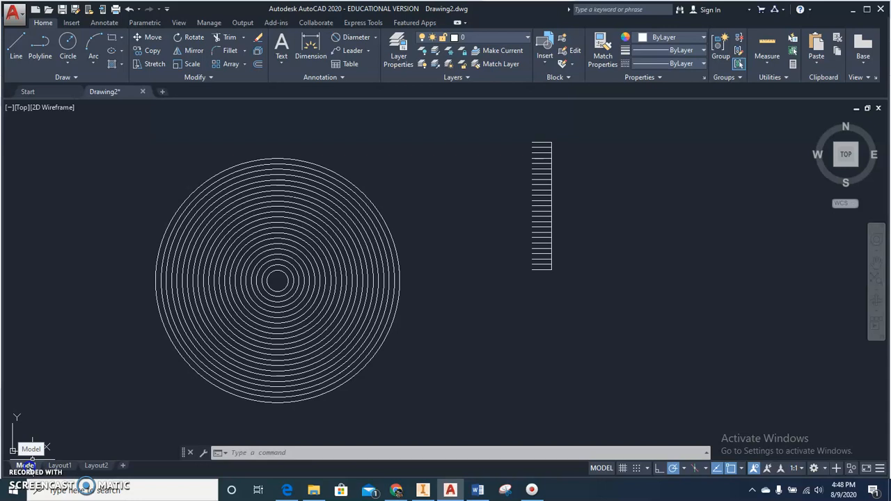
click(546, 390)
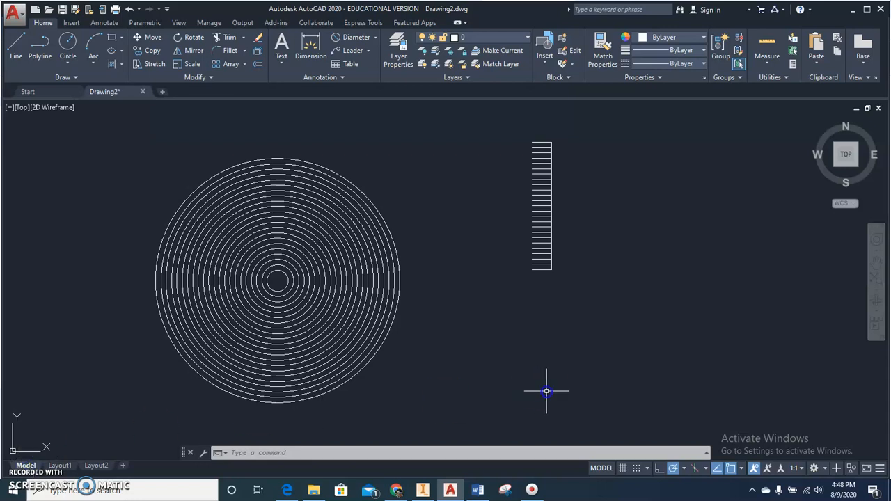
middle_drag(546, 390, 567, 391)
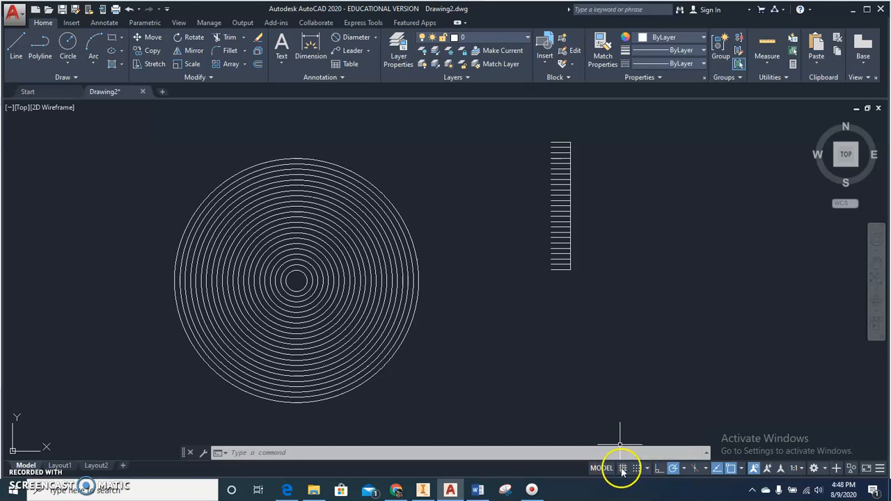
Turn on Ortho mode and start a line below the stack of lines, trying vertical and horizontal directions.
click(660, 469)
click(21, 59)
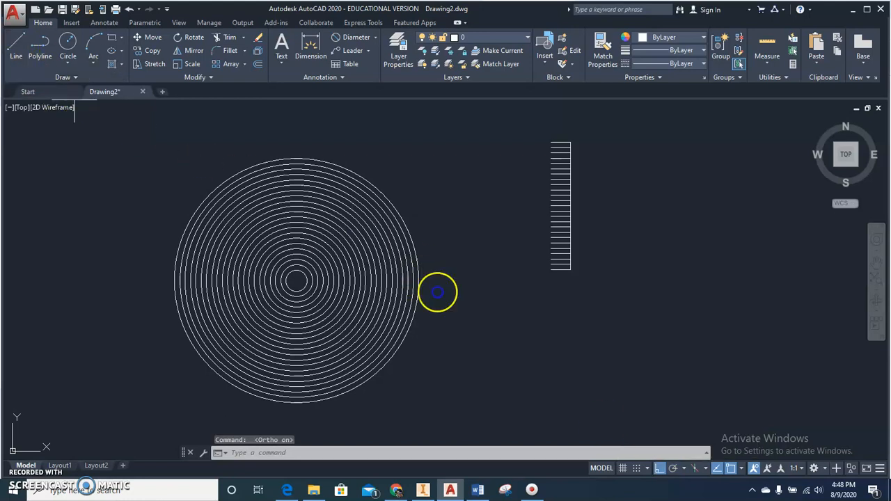
click(632, 376)
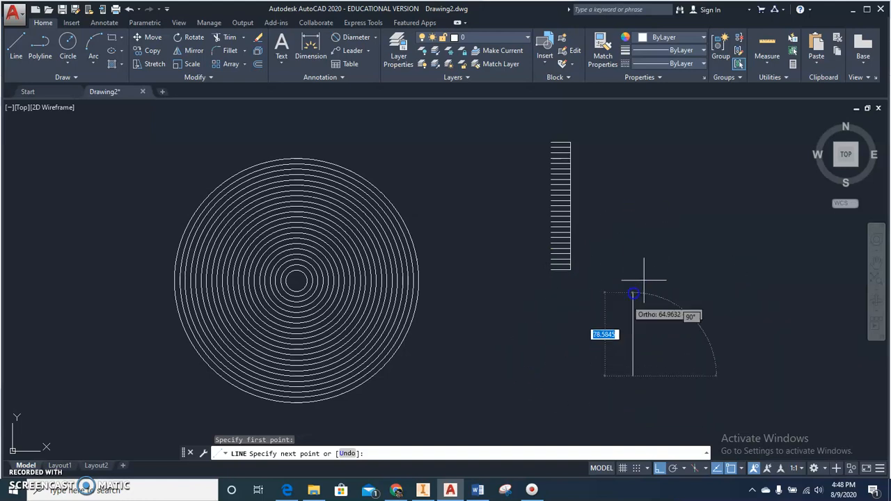
click(607, 297)
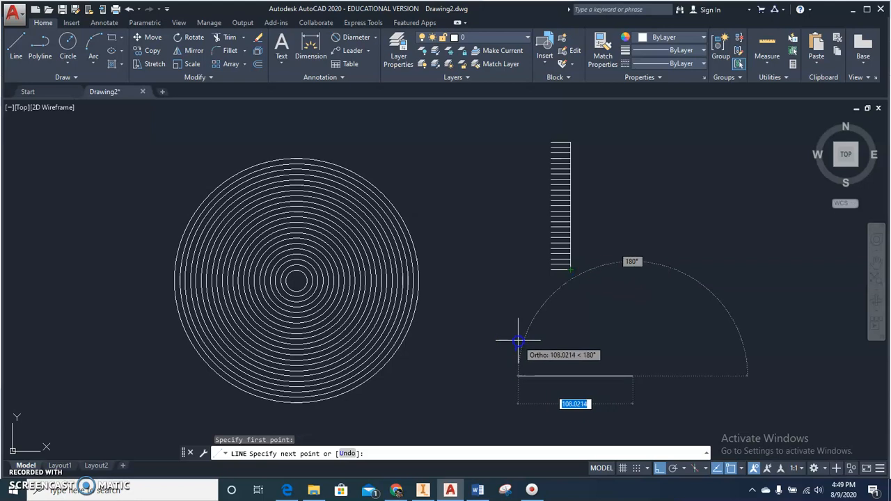
Turn on polar tracking, view its angle increments, try the line's angle and length entry, and cancel the line.
click(671, 470)
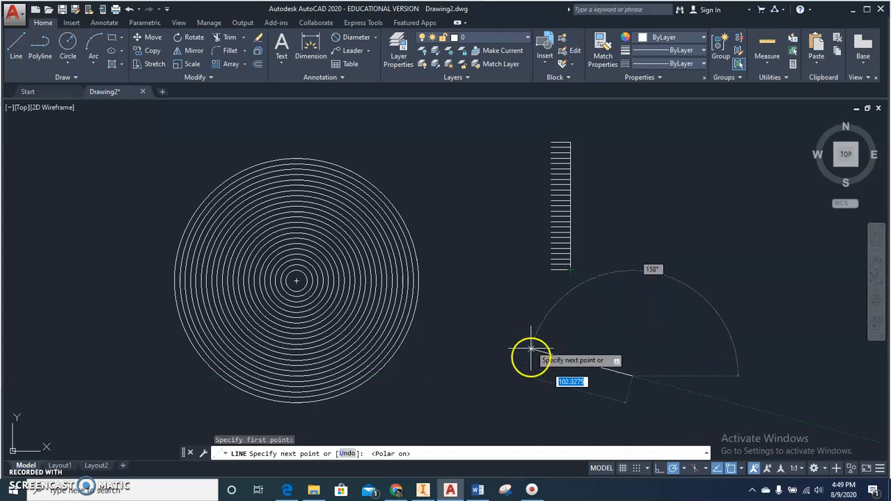
click(684, 468)
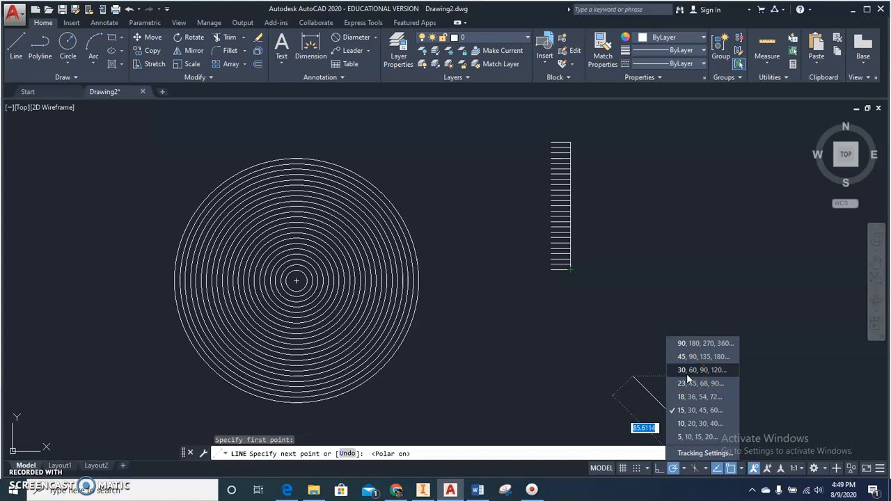
click(632, 385)
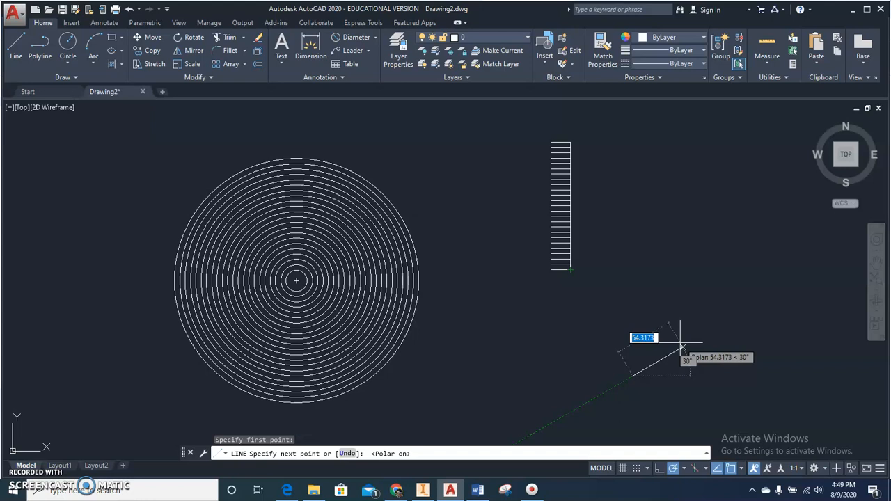
key(Tab)
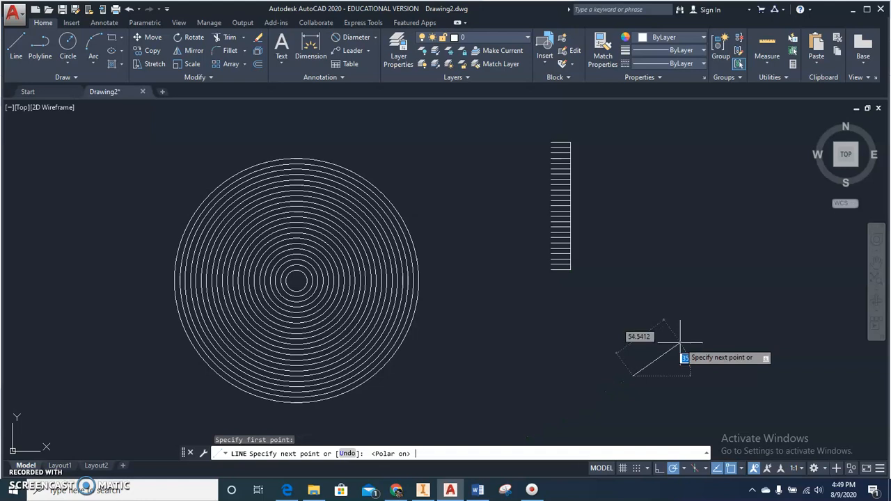
key(Tab)
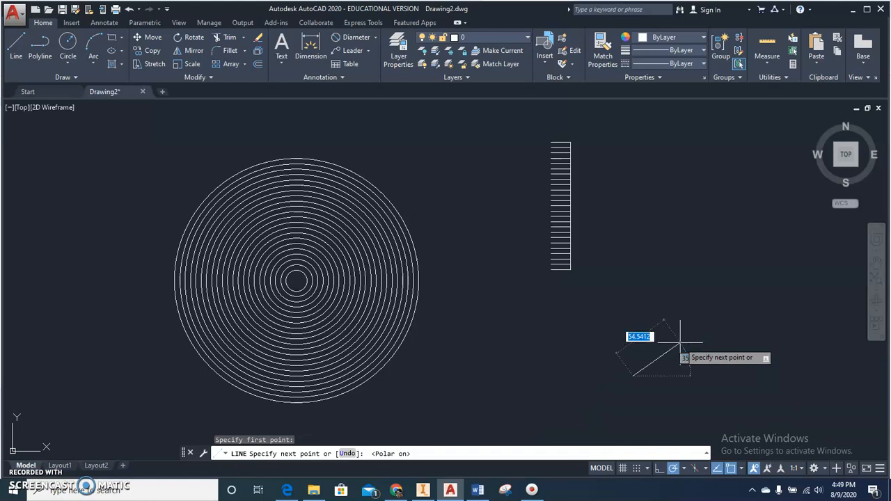
click(719, 472)
key(Escape)
key(Escape)
key(Escape)
key(Escape)
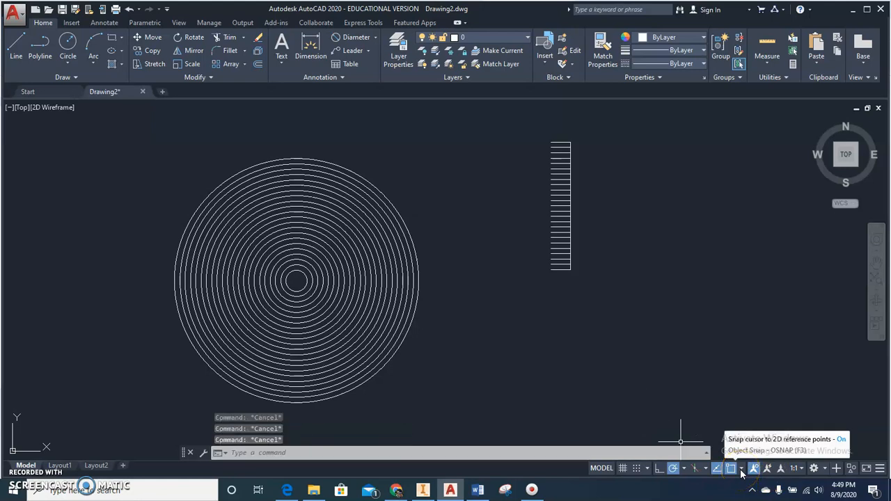
Review the object snap modes, from Endpoint through Tangent, in the object snap list.
click(743, 470)
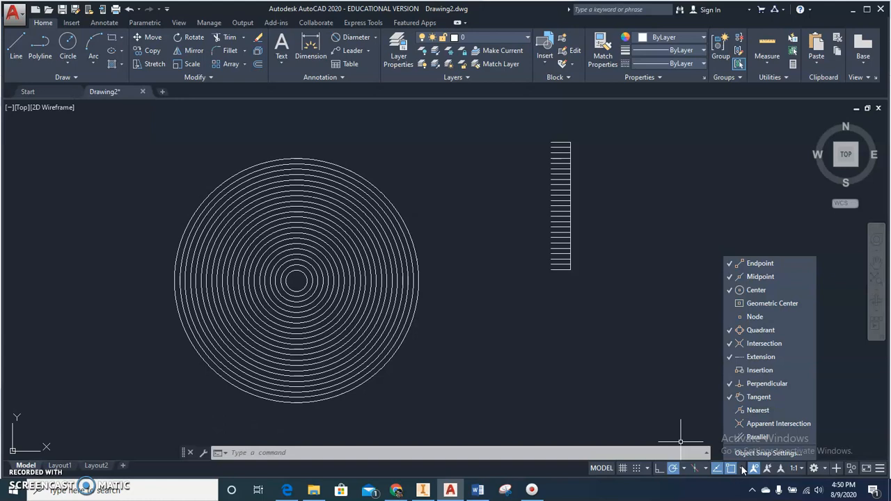
click(767, 263)
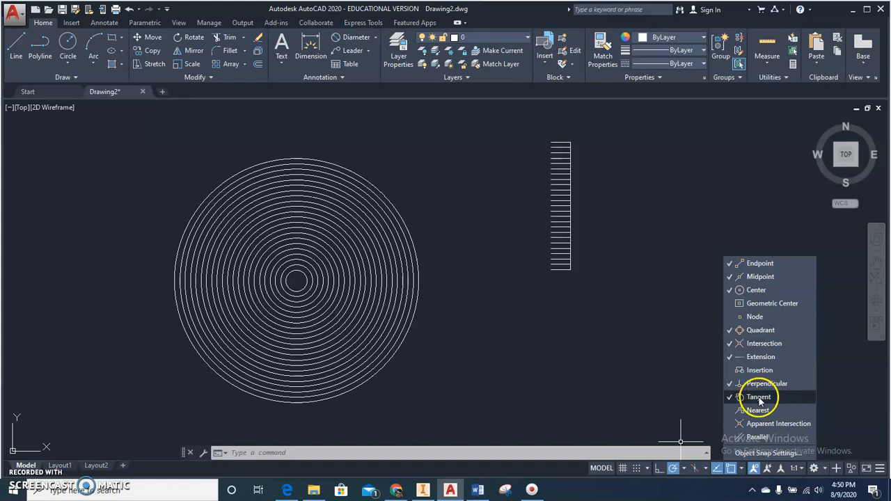
click(624, 355)
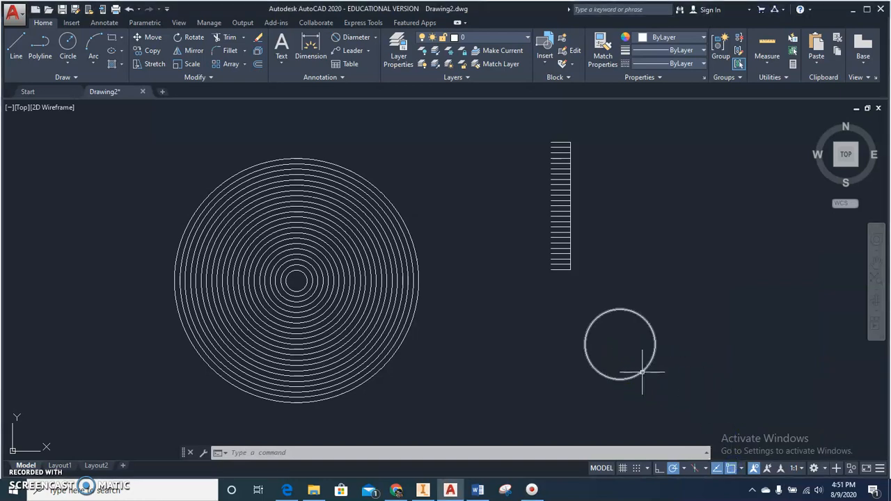
Delete the small single circle below the stack of lines.
click(641, 372)
key(Delete)
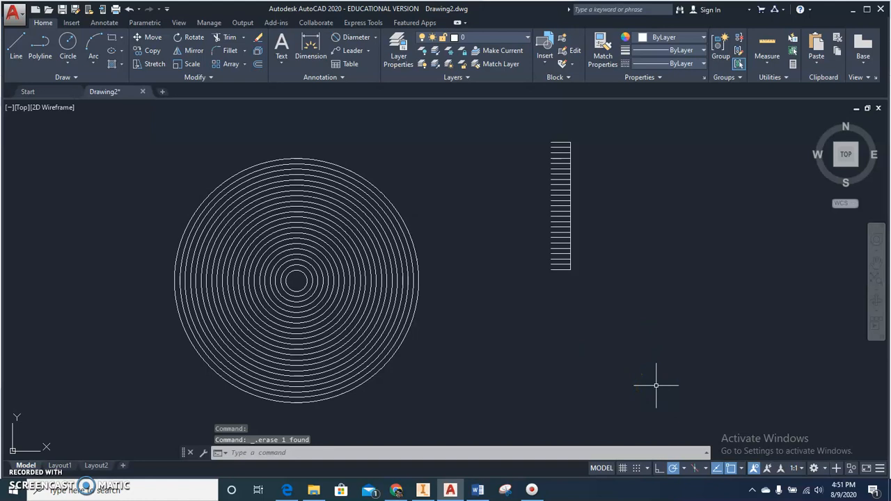
Switch to the worksheet in Chrome and read the questions on the properties menu, grips and dimensioning.
click(395, 490)
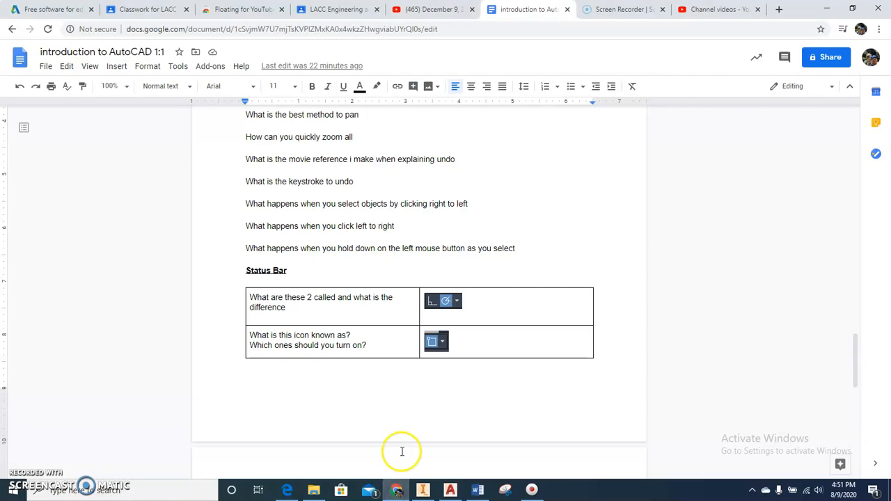
scroll(396, 452, down, 5)
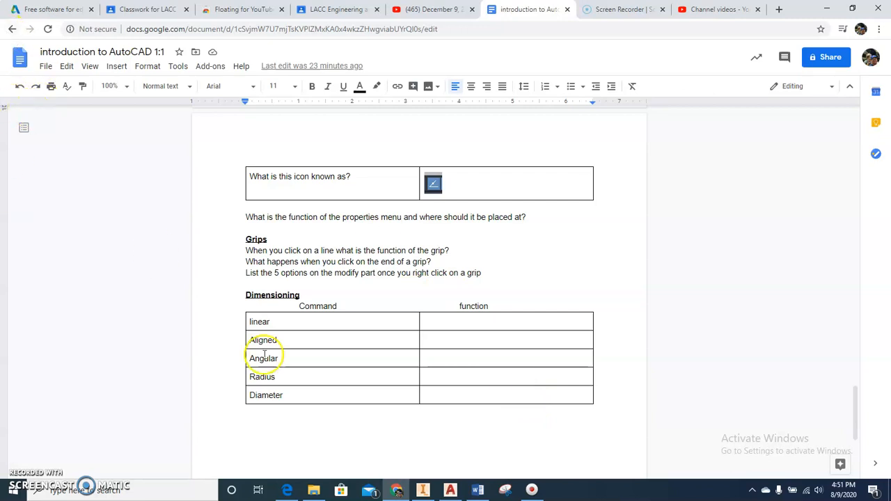
mouse_move(456, 492)
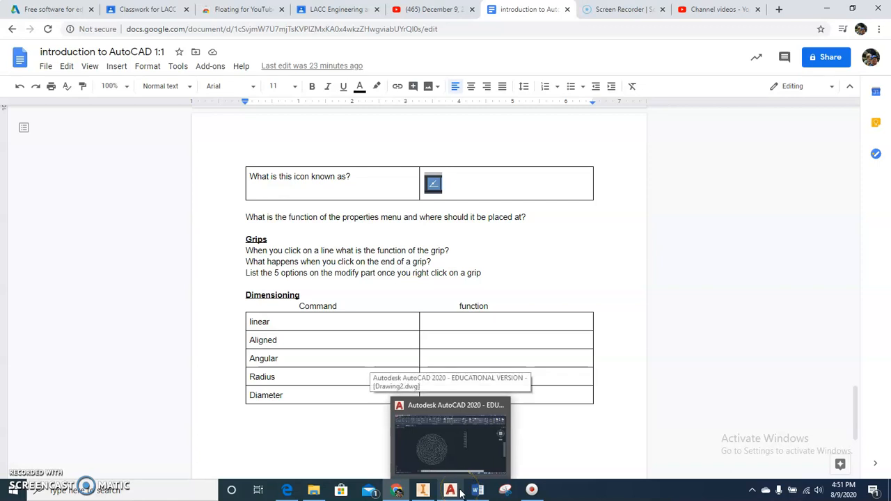
click(638, 394)
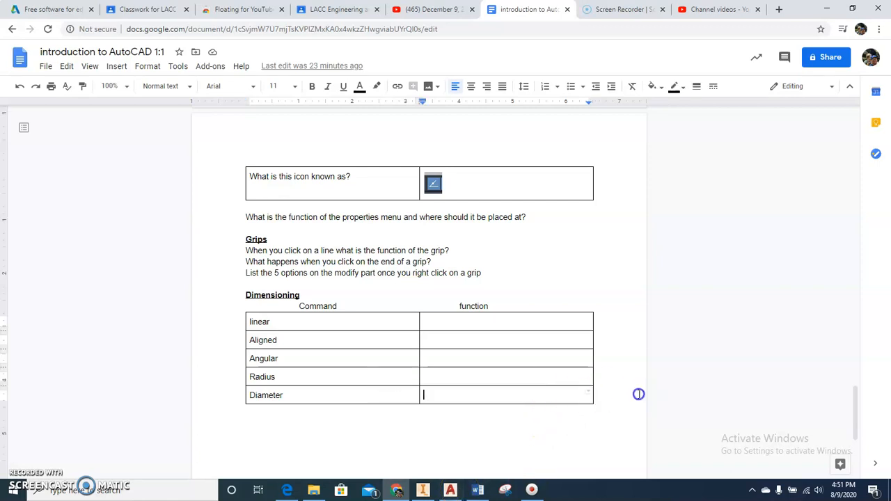
scroll(639, 394, down, 1)
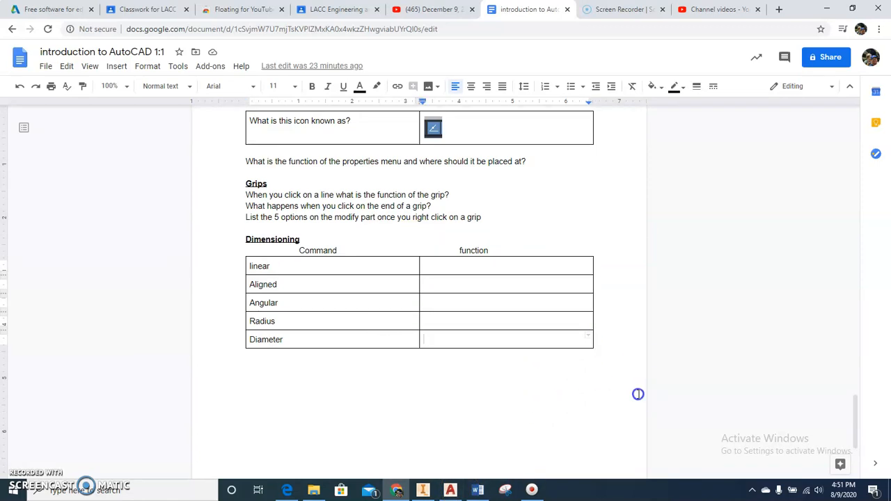
Return to AutoCAD, open the Properties palette and undock it into a floating palette.
click(449, 490)
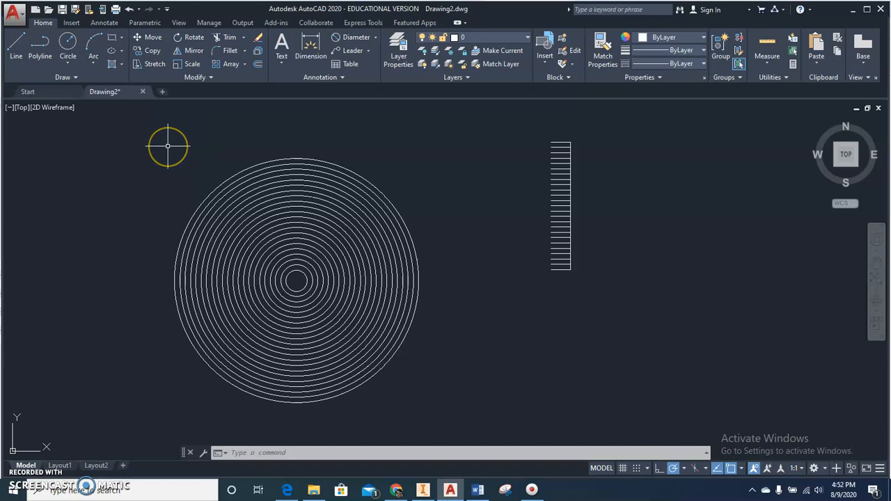
key(ctrl+1)
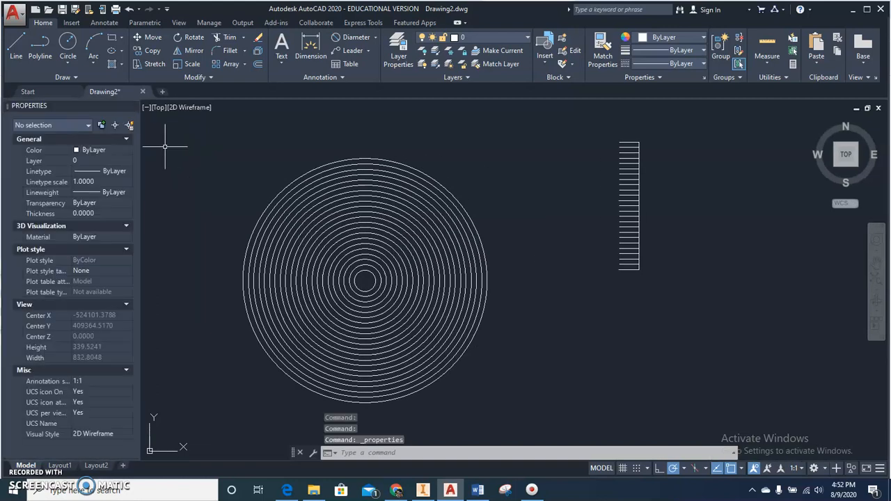
mouse_move(74, 103)
mouse_down()
mouse_move(66, 107)
mouse_move(75, 49)
mouse_move(83, 56)
mouse_up()
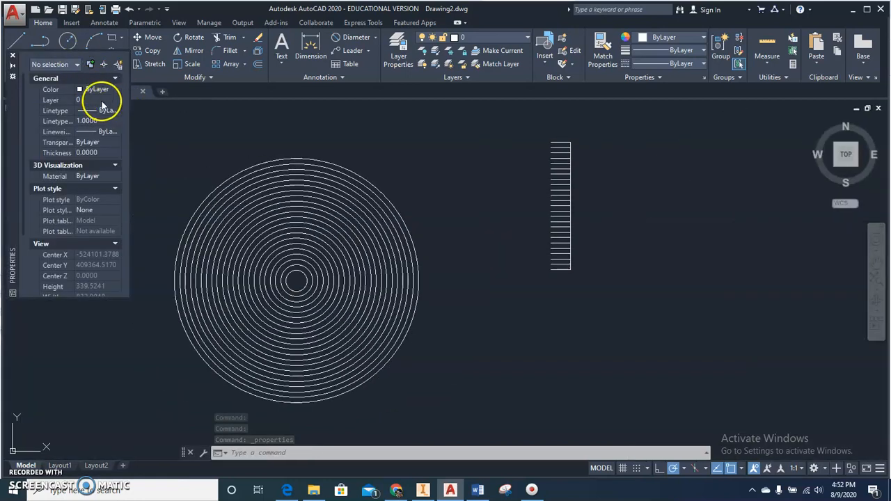
Dock the Properties palette and set the radius of a middle circle in the concentric set to 200.
drag(14, 101, 9, 126)
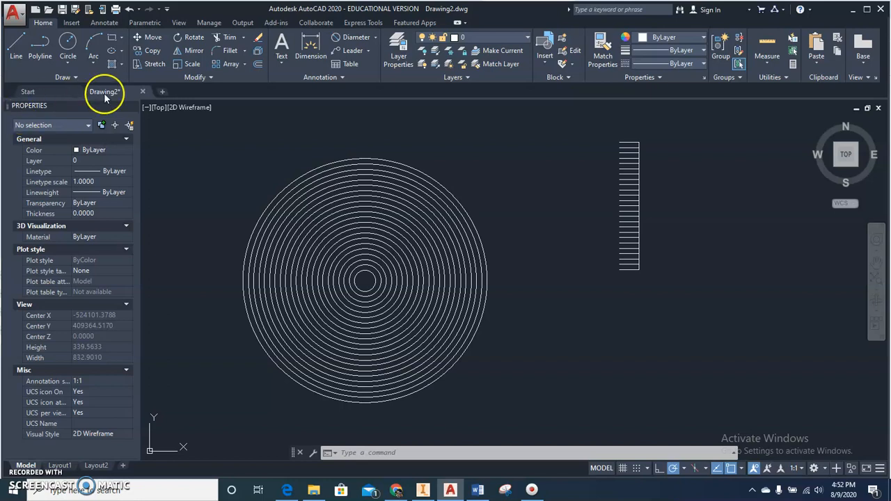
click(355, 194)
click(352, 197)
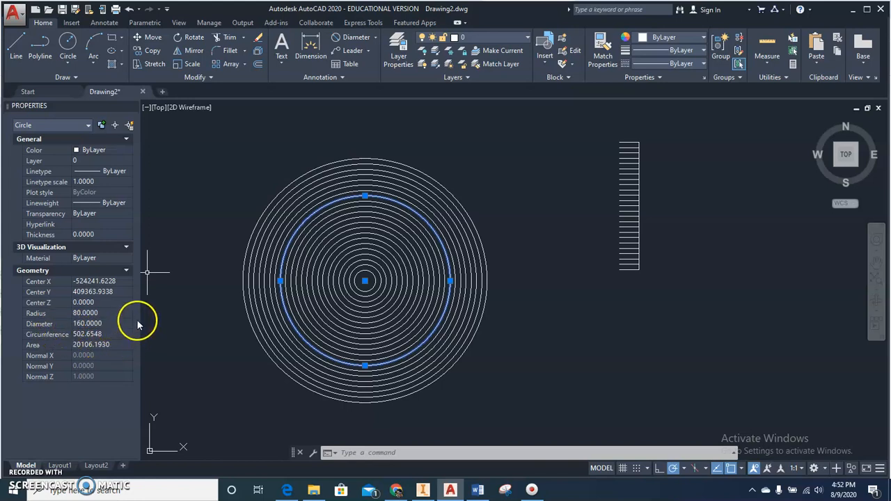
click(101, 313)
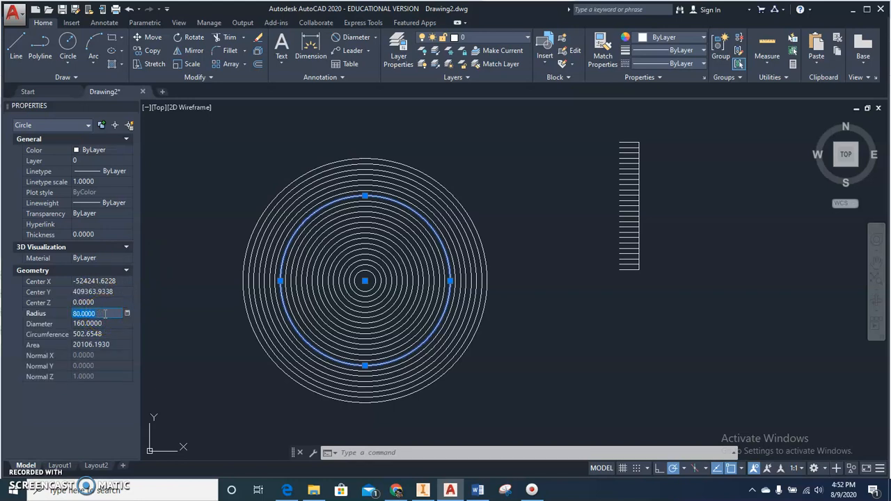
text(200)
key(Return)
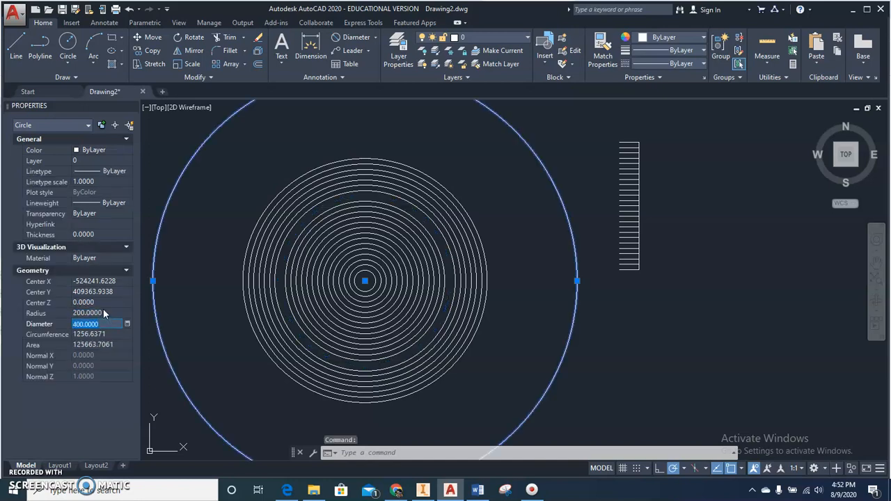
key(Escape)
key(Escape)
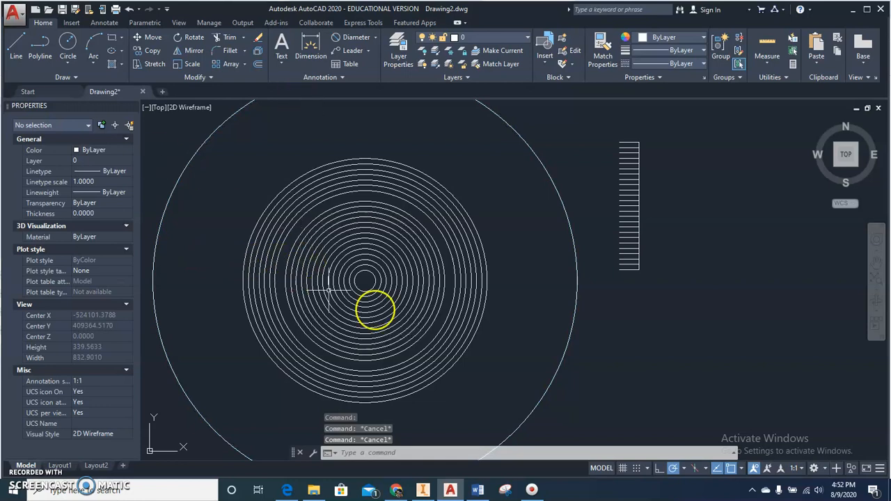
Review the properties of the large outer circle in the Properties palette, and clear the selection.
click(190, 160)
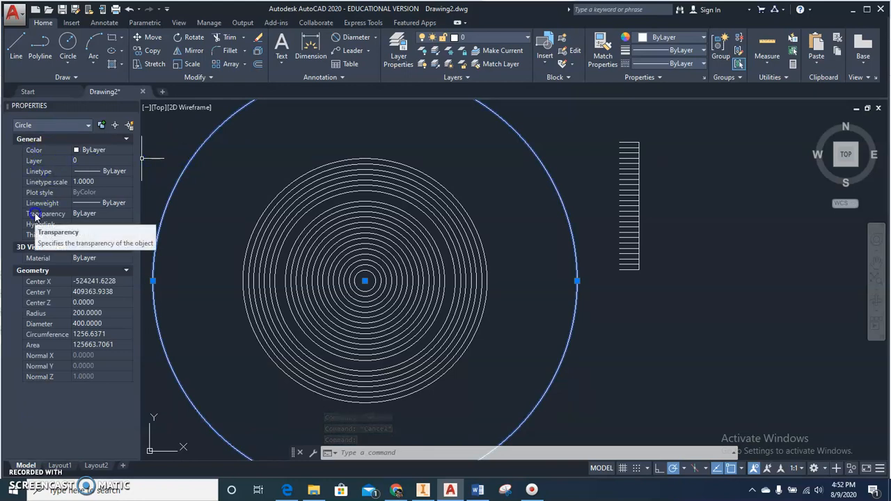
key(Escape)
key(Escape)
key(Escape)
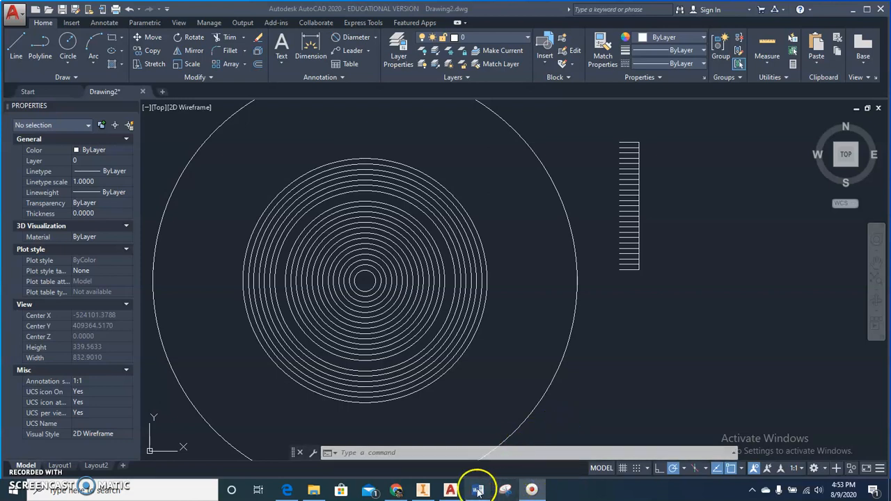
Switch to the worksheet in Chrome, read the questions on grips, and return to AutoCAD.
mouse_move(450, 492)
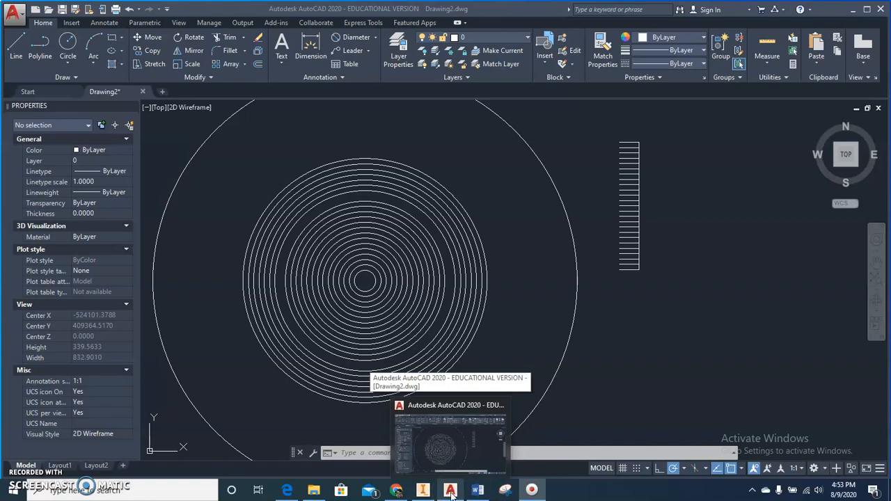
click(396, 492)
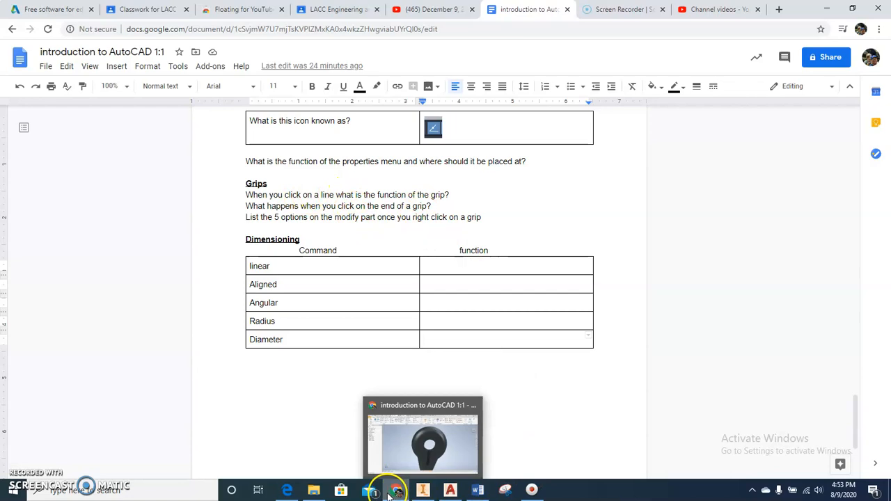
mouse_move(394, 492)
click(450, 490)
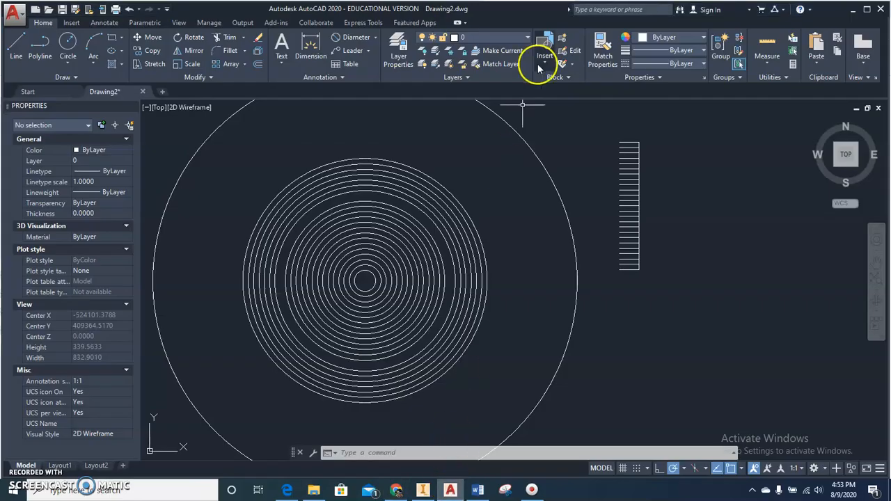
Stretch the right end of the top line in the stack 20 units horizontally to the right using its grip.
click(633, 145)
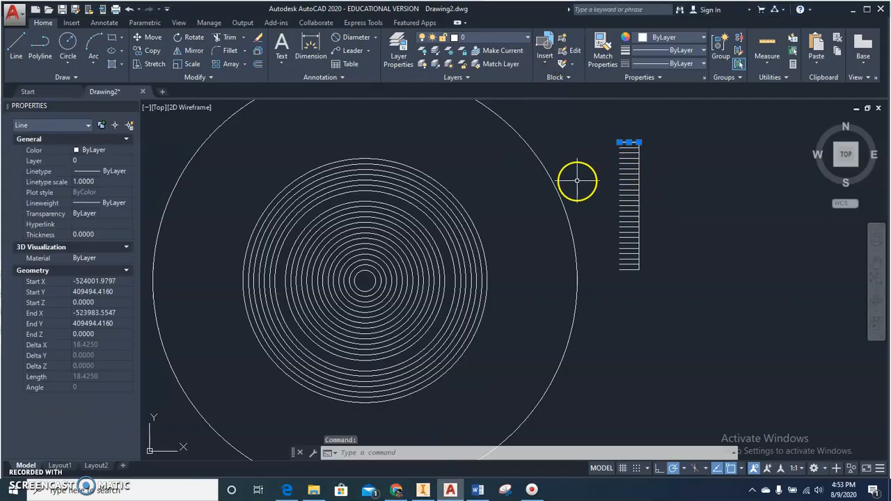
scroll(469, 209, up, 5)
scroll(503, 189, up, 2)
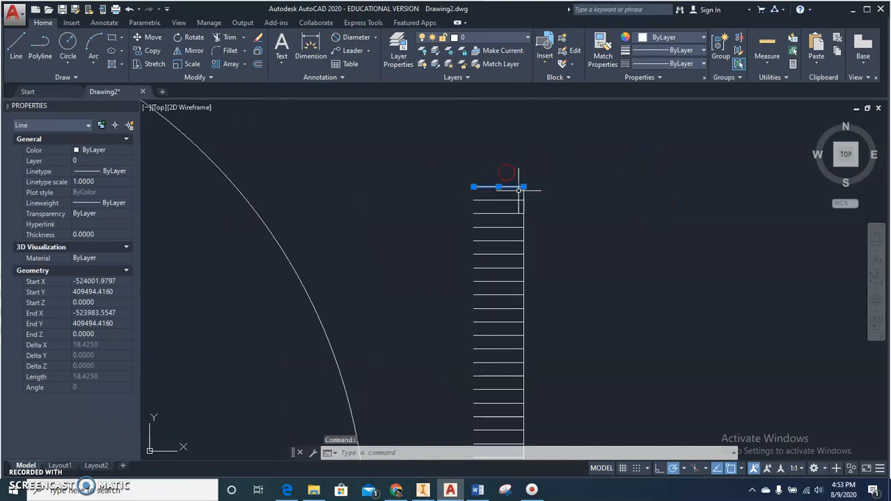
click(527, 185)
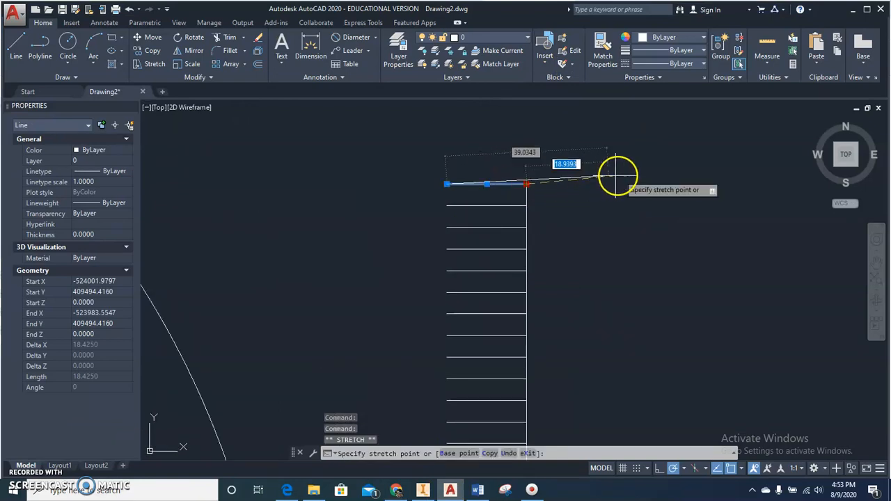
click(662, 184)
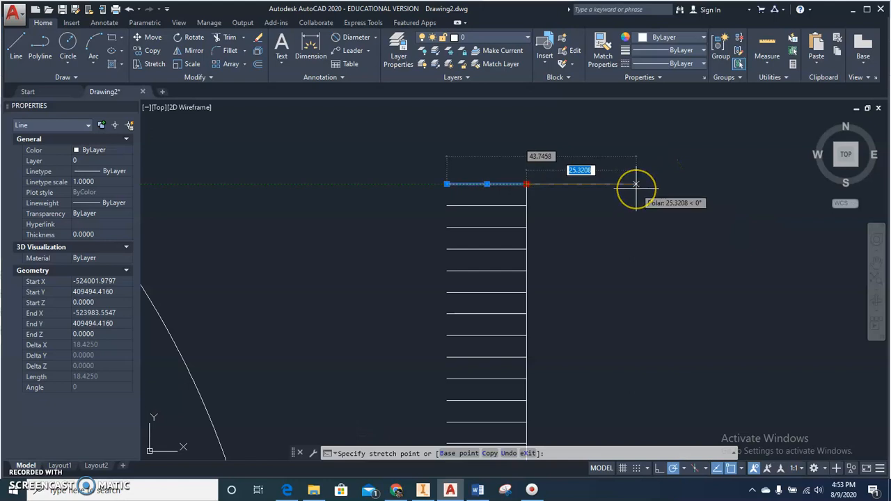
text(2)
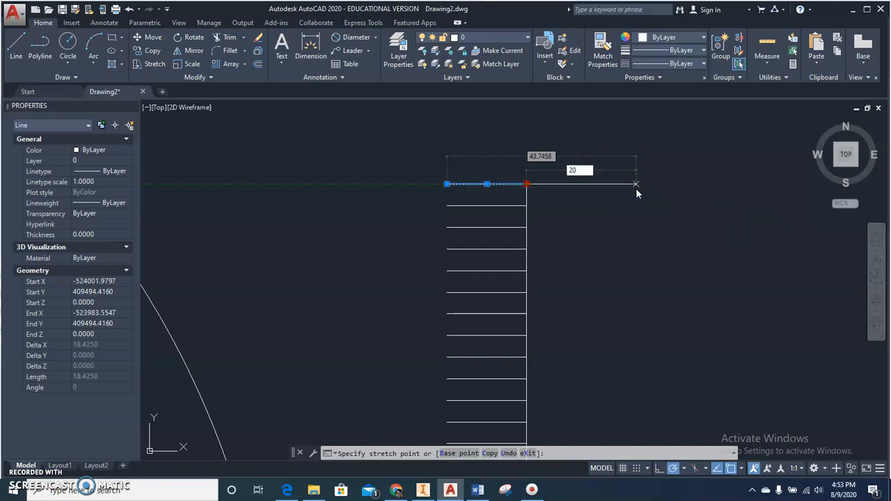
text(0)
key(Return)
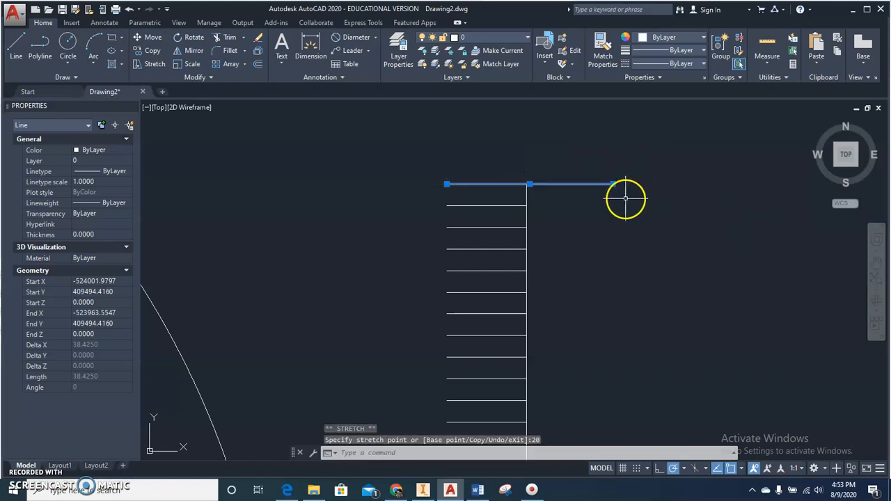
Stretch the top line's right end about 12 units further right and its left end 24 units to the left.
click(613, 184)
click(666, 180)
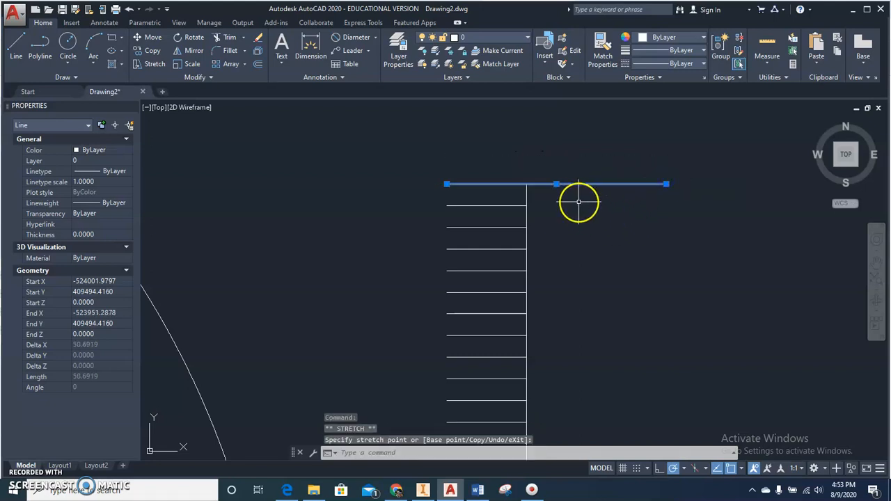
click(447, 184)
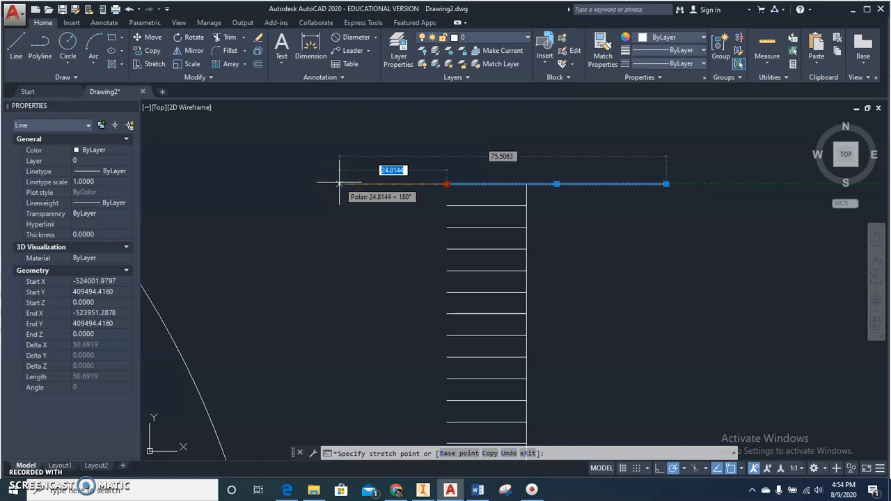
text(24)
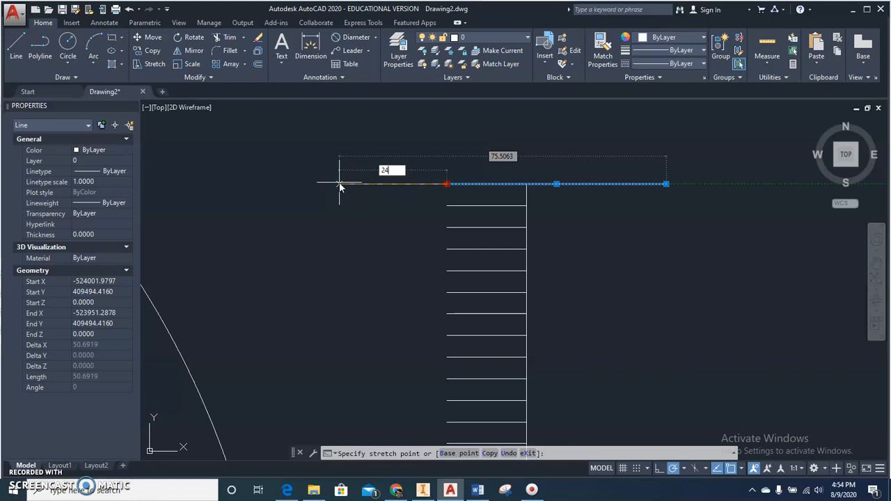
key(Return)
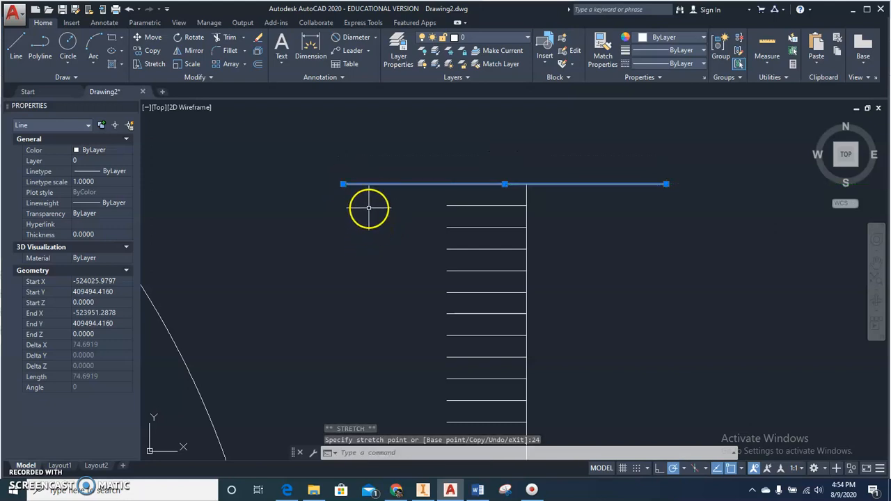
key(Escape)
key(Escape)
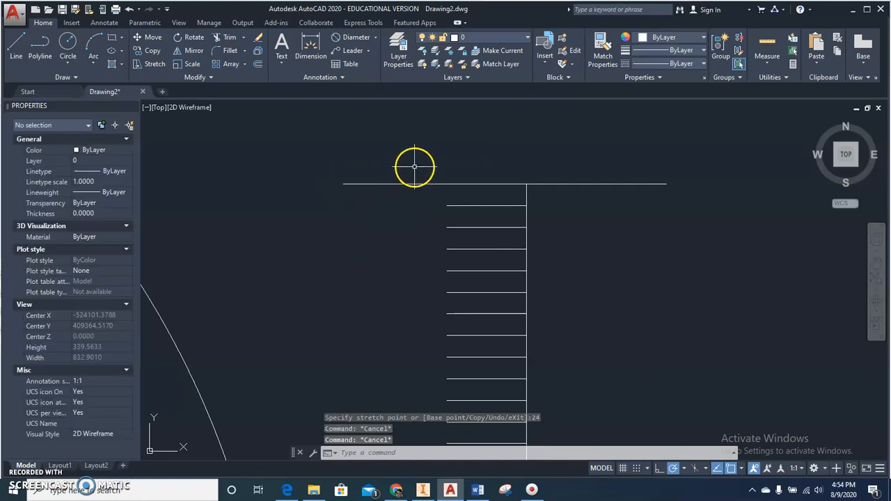
Move the lengthened top line by its midpoint grip, ending with its midpoint on the large circle's right quadrant.
click(411, 185)
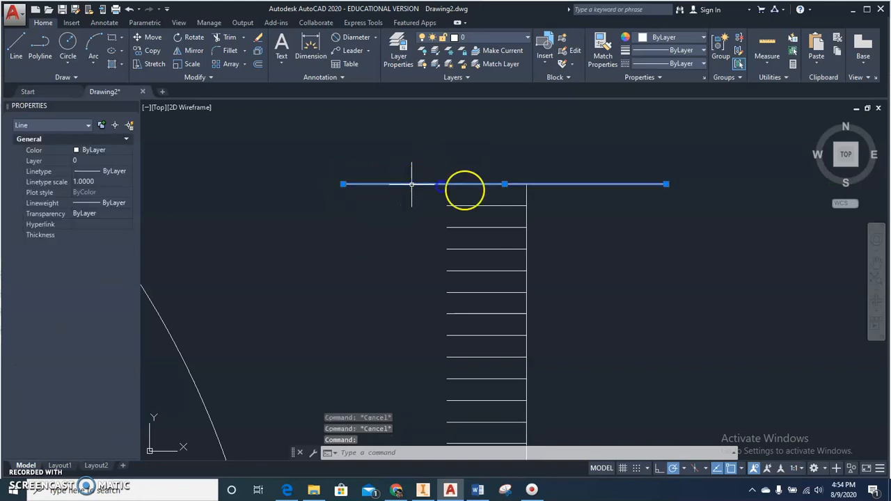
click(505, 185)
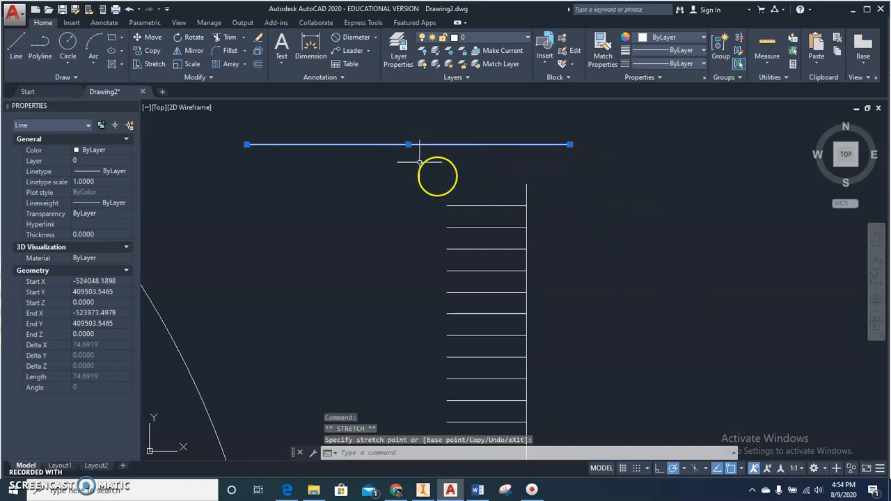
click(407, 144)
click(407, 144)
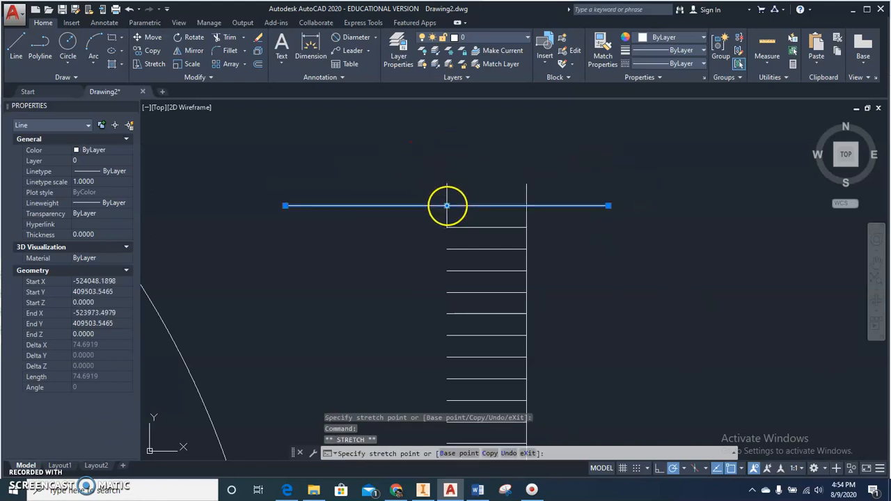
click(447, 205)
click(446, 206)
scroll(352, 265, down, 5)
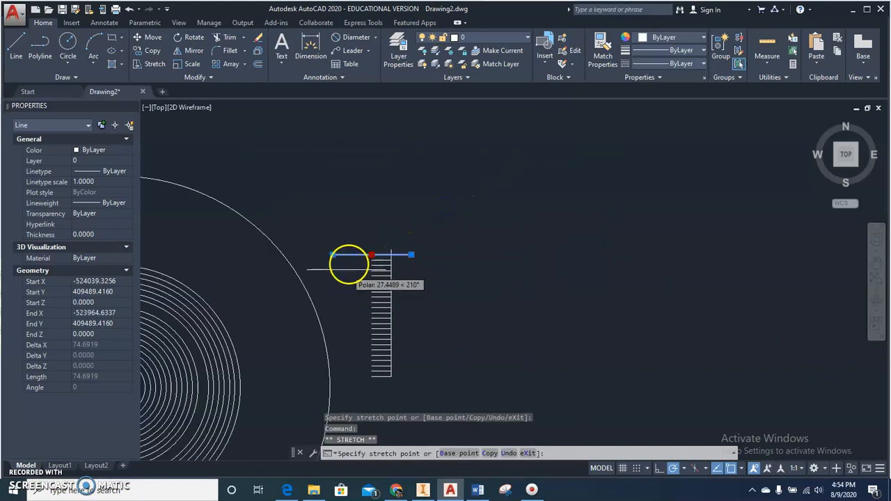
scroll(347, 263, up, 3)
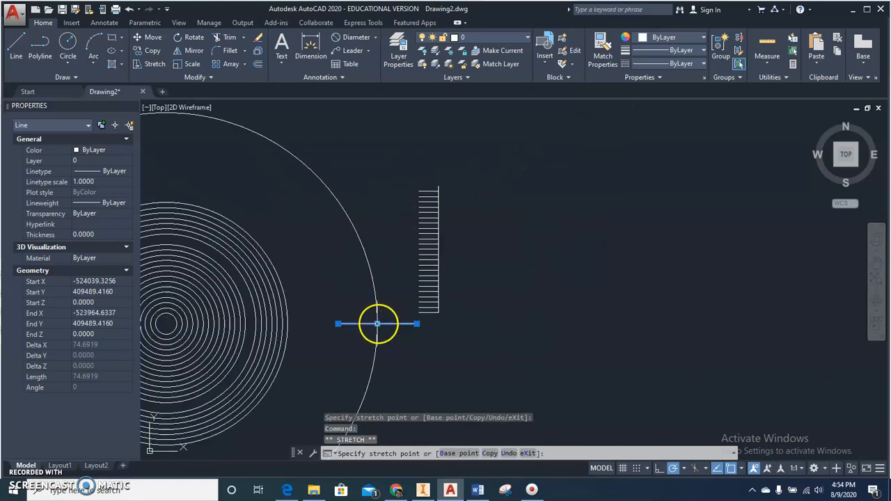
click(378, 324)
scroll(392, 335, up, 4)
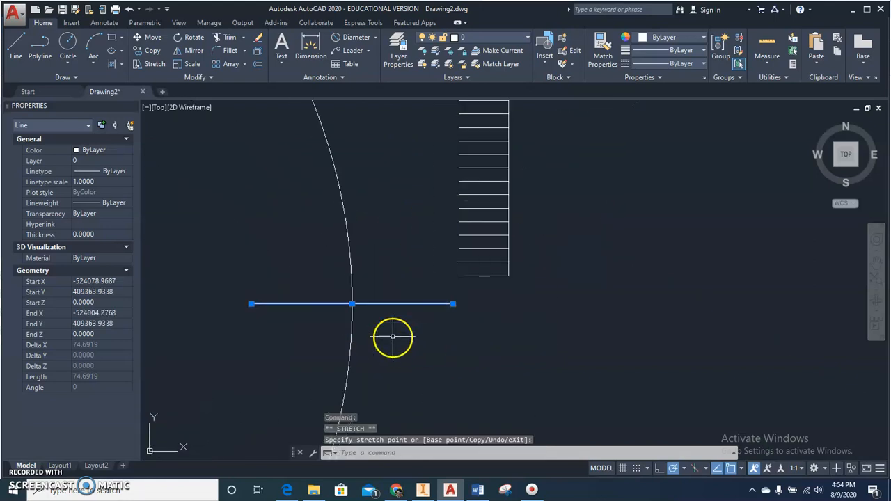
scroll(393, 336, down, 4)
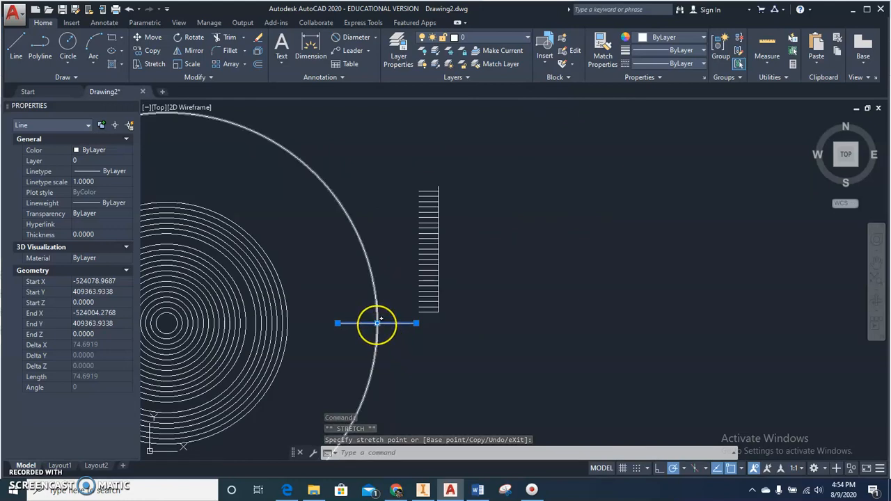
Copy the line repeatedly from its midpoint grip, scattering the copies in a rough ring around the stack of lines.
click(376, 322)
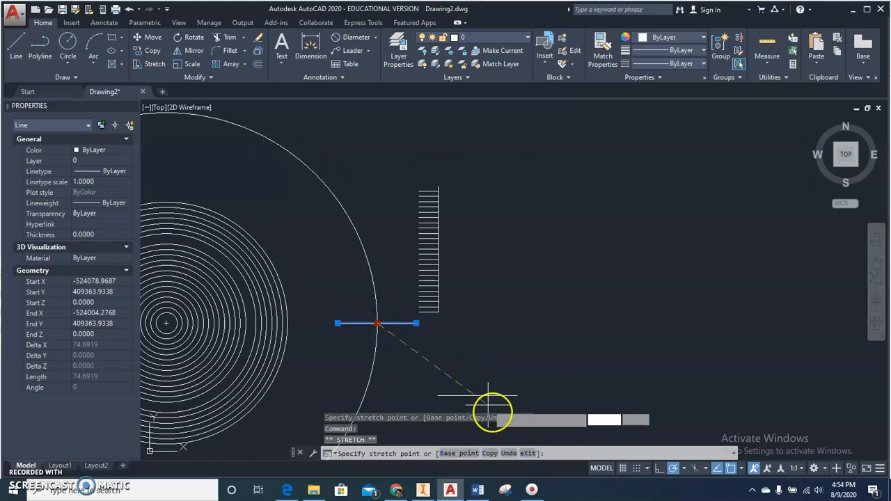
click(487, 453)
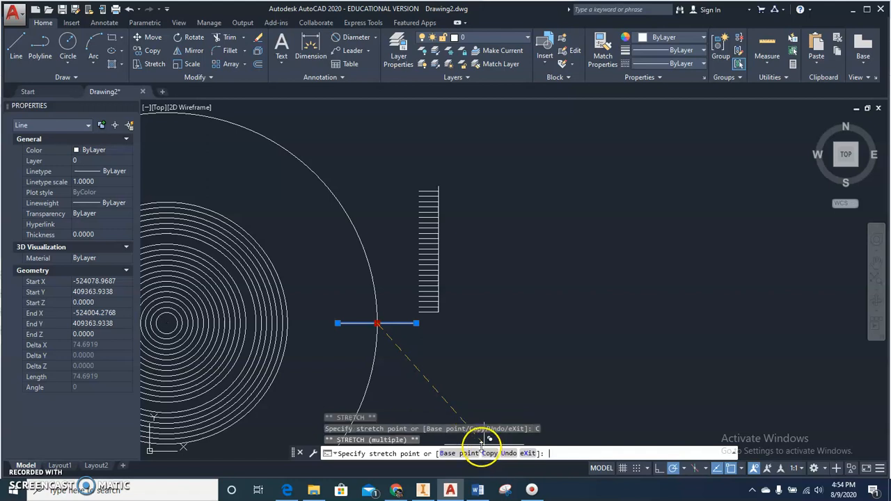
click(511, 233)
click(563, 290)
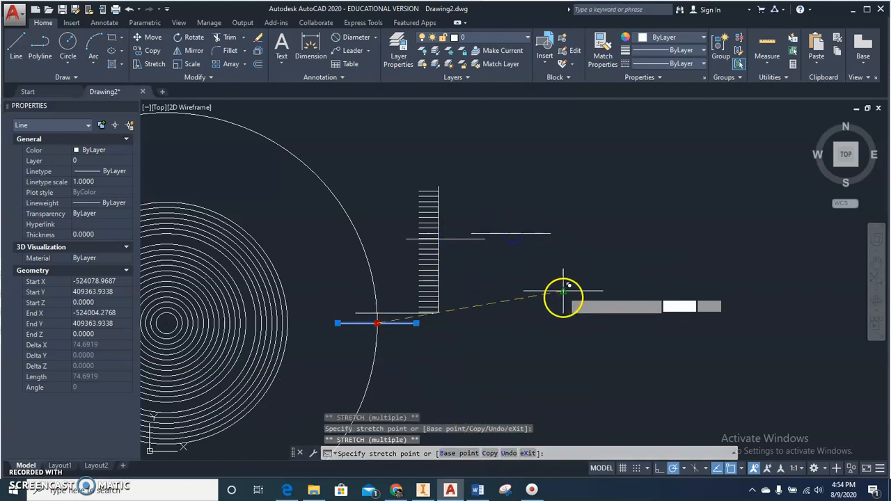
click(561, 302)
click(541, 322)
click(510, 350)
click(481, 357)
click(430, 364)
click(377, 365)
click(346, 353)
click(317, 323)
click(315, 234)
click(319, 223)
click(343, 199)
click(389, 168)
click(449, 161)
click(469, 169)
click(481, 181)
click(483, 188)
click(494, 207)
click(498, 214)
click(501, 225)
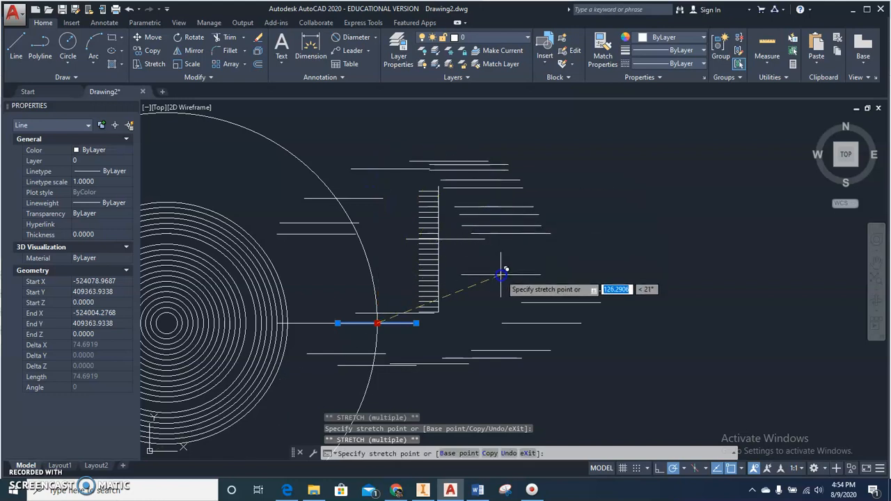
key(Escape)
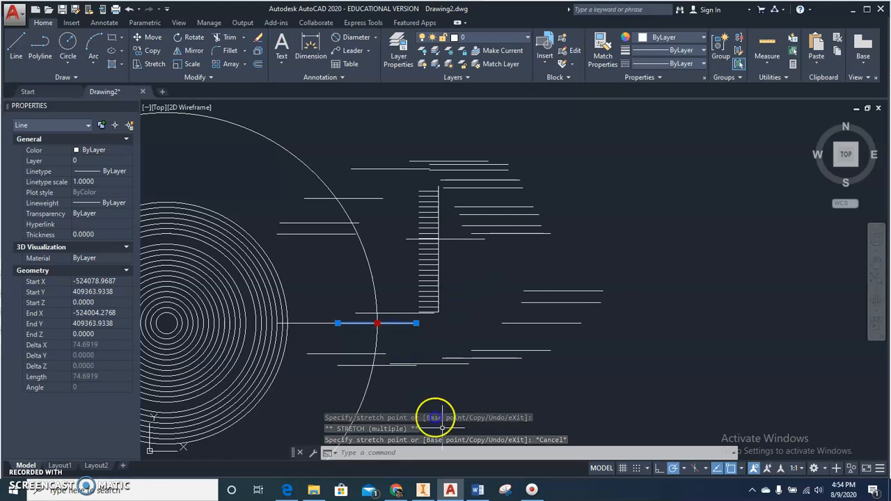
Switch to the worksheet in Chrome, read the question on the five grip modify options, and return to AutoCAD.
click(394, 490)
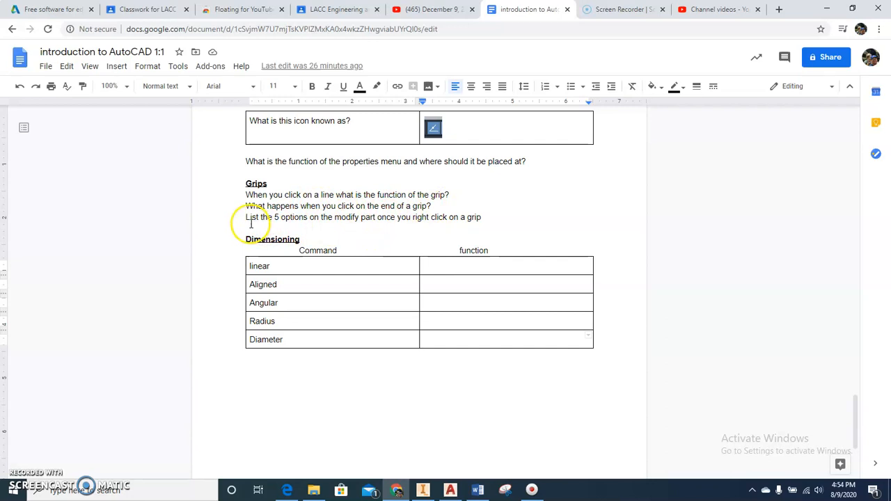
click(452, 491)
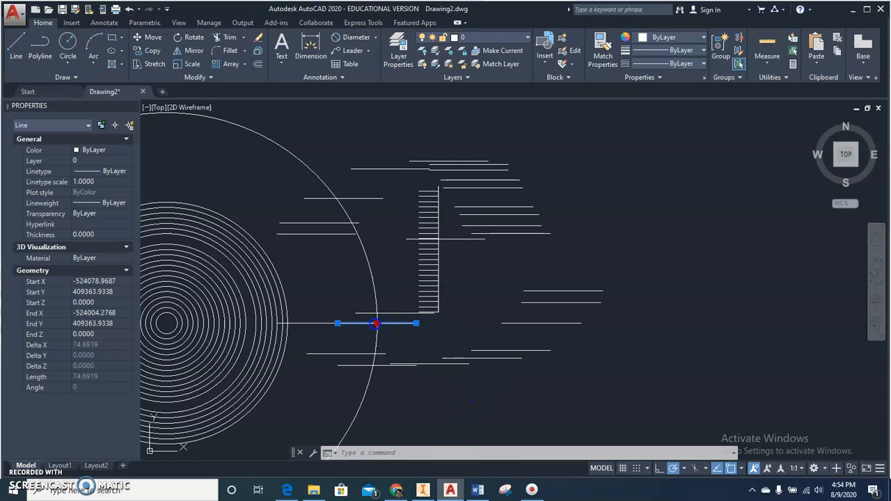
Review the modify options of the line's midpoint grip, and place the line to the right of the stack.
click(376, 323)
right_click(375, 325)
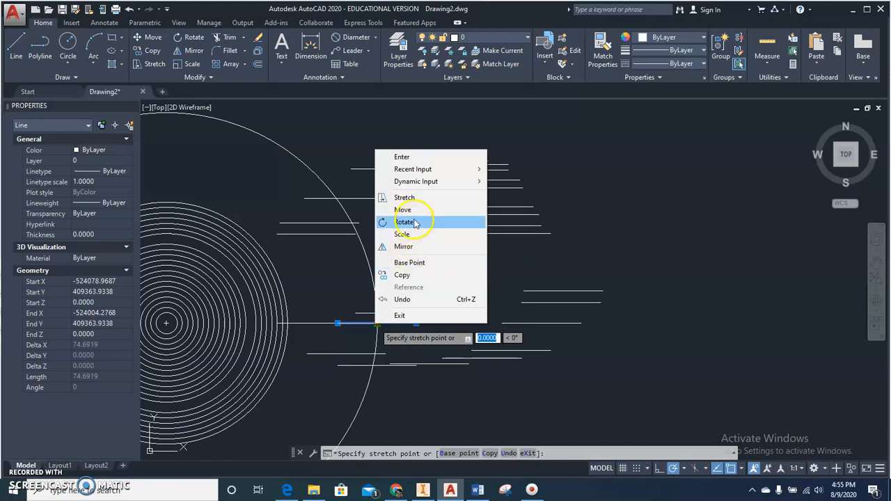
click(520, 270)
key(Escape)
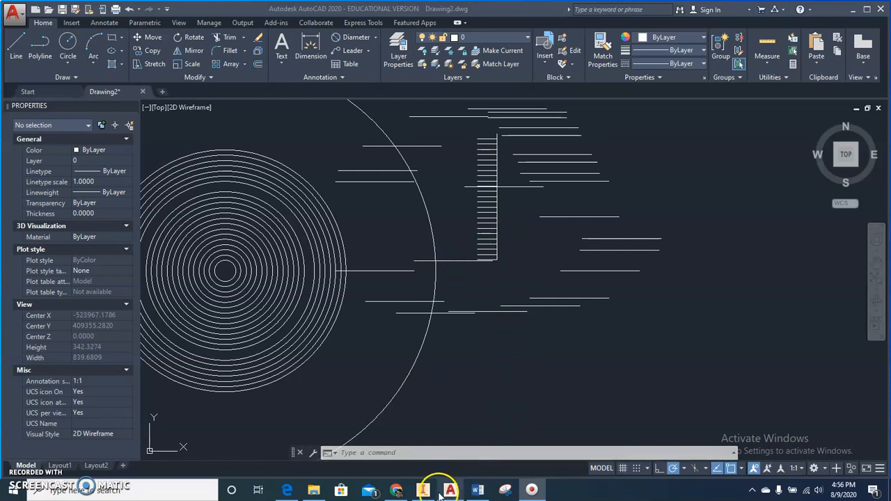
Switch to the worksheet in Chrome, read the table of dimensioning commands, and return to AutoCAD.
click(396, 490)
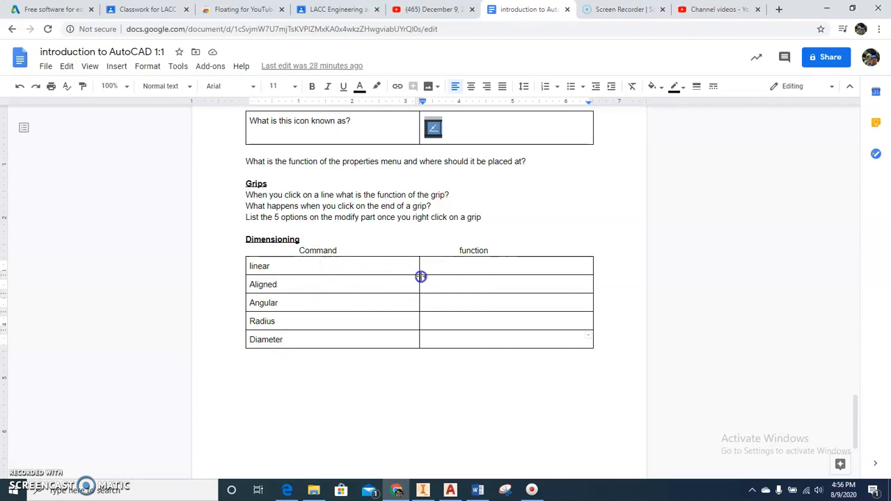
click(449, 489)
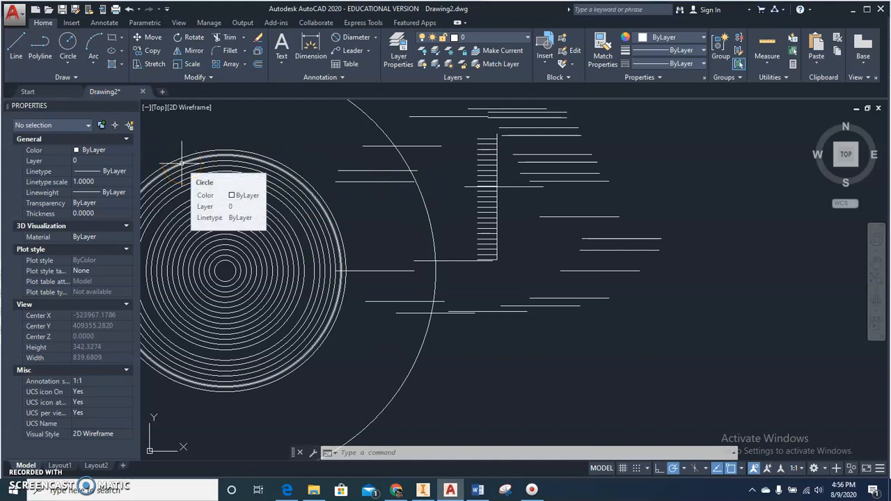
scroll(417, 239, down, 2)
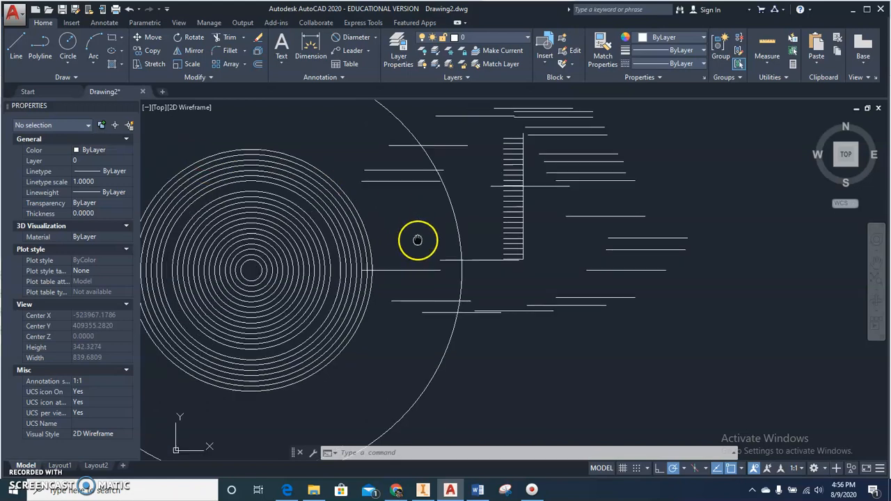